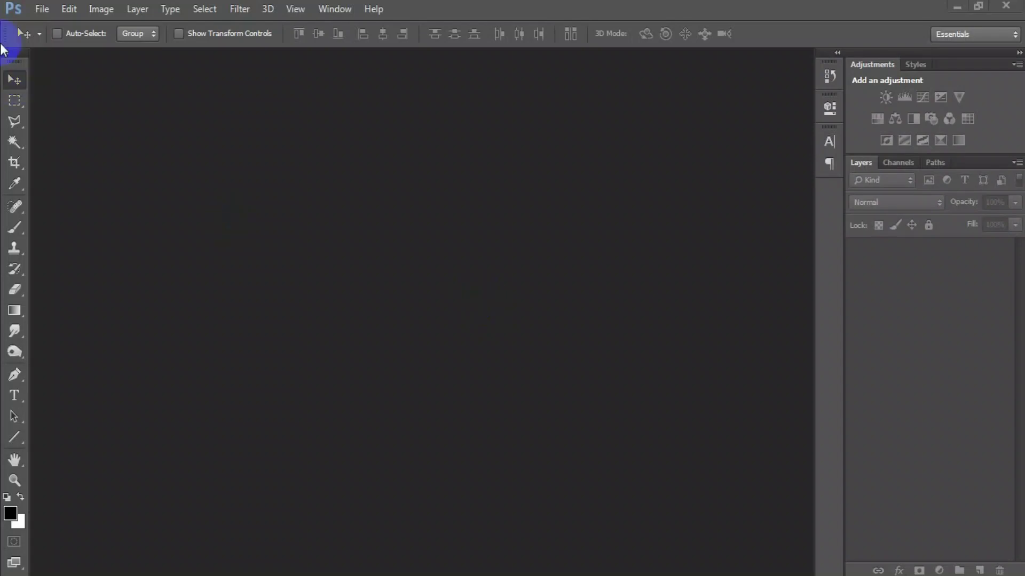
Create a new white 1316 × 1600 px document at 300 ppi
click(50, 11)
click(51, 30)
double_click(449, 201)
double_click(459, 224)
double_click(451, 247)
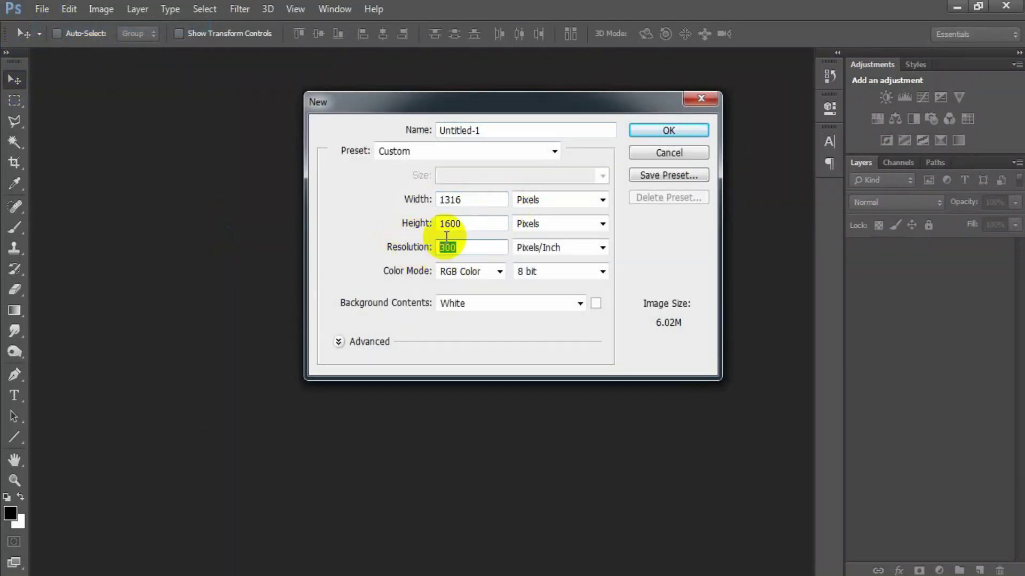
click(667, 130)
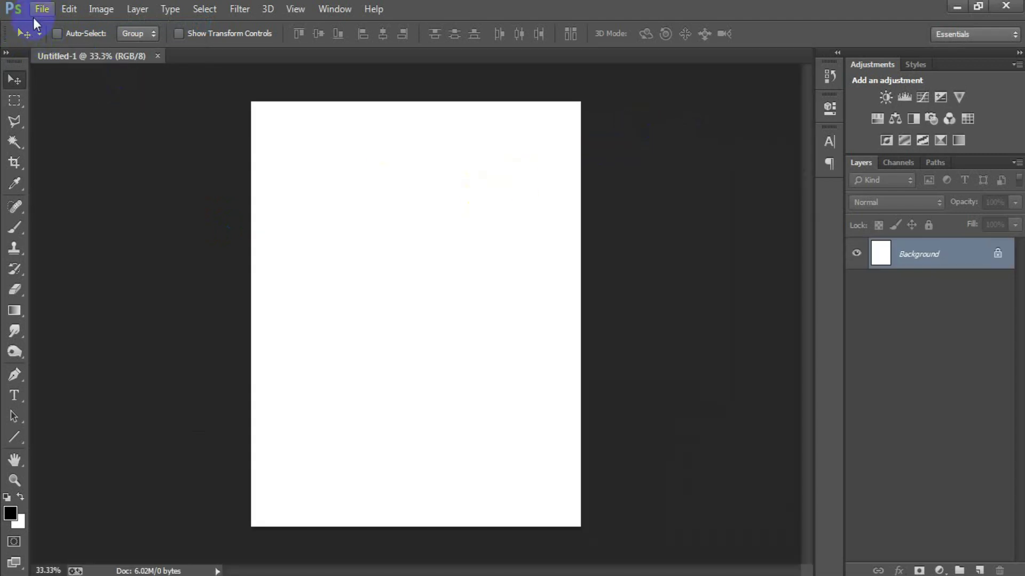
Place the sunset sky image into the document as a linked file
click(42, 9)
click(88, 251)
click(689, 139)
double_click(690, 139)
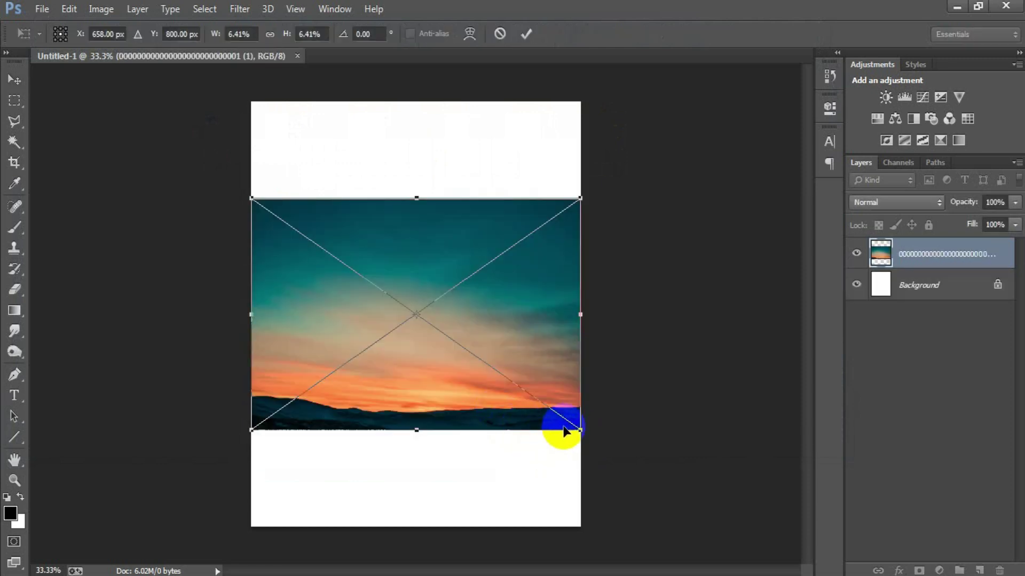
Scale the teal-orange sunset sky to cover the canvas, commit it, and rasterize its layer
drag(584, 435, 743, 540)
drag(487, 523, 485, 506)
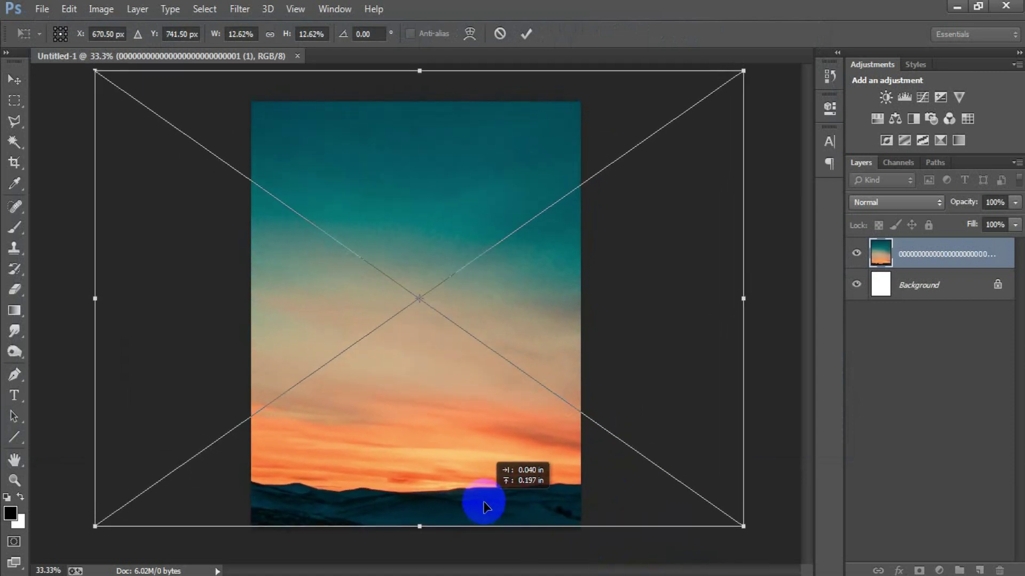
click(526, 35)
right_click(932, 261)
click(702, 297)
click(41, 9)
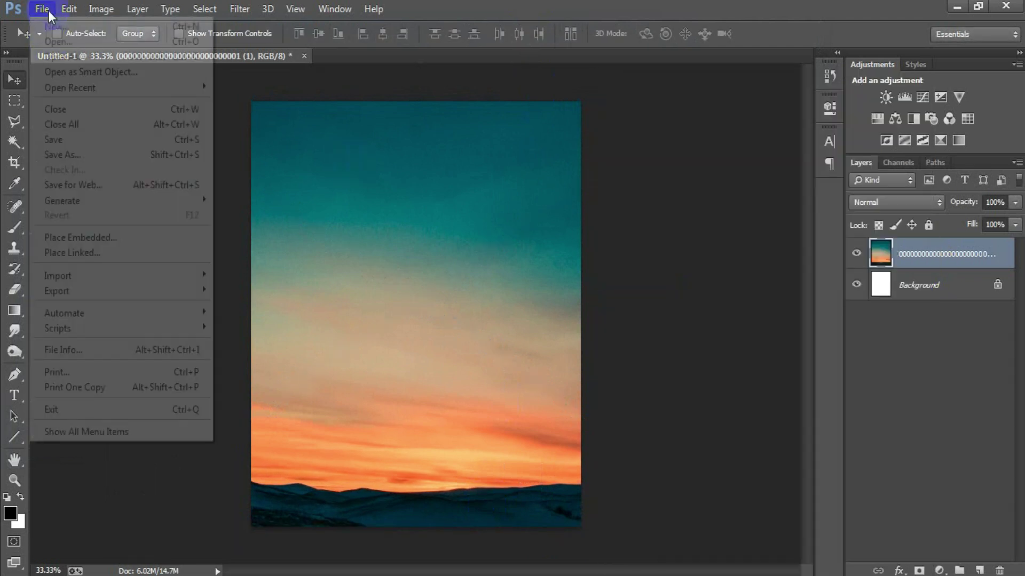
Place the man-with-Indian-flag image and scale him down at the bottom centre
click(94, 252)
click(766, 123)
click(743, 441)
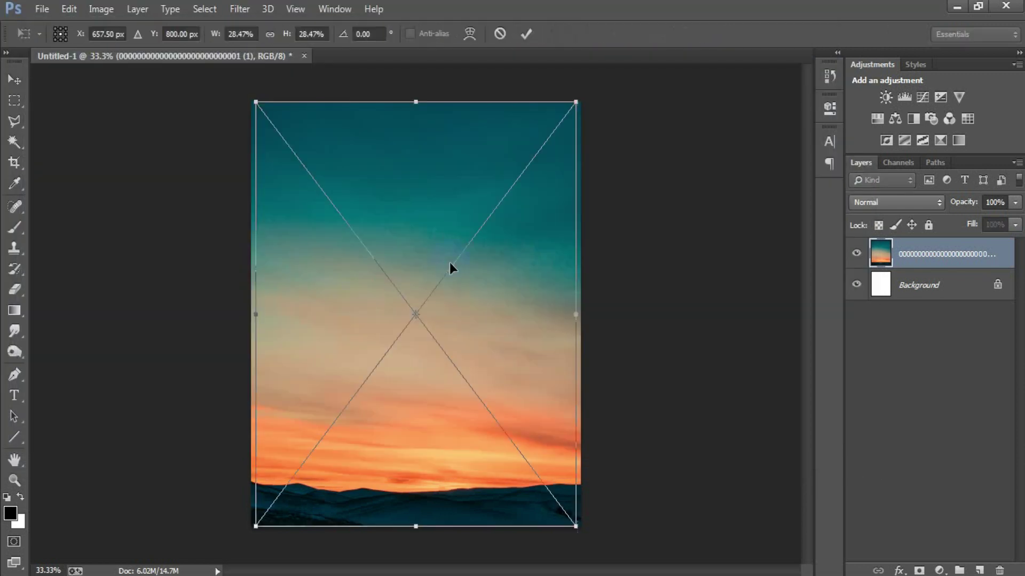
drag(575, 101, 546, 167)
drag(464, 291, 459, 316)
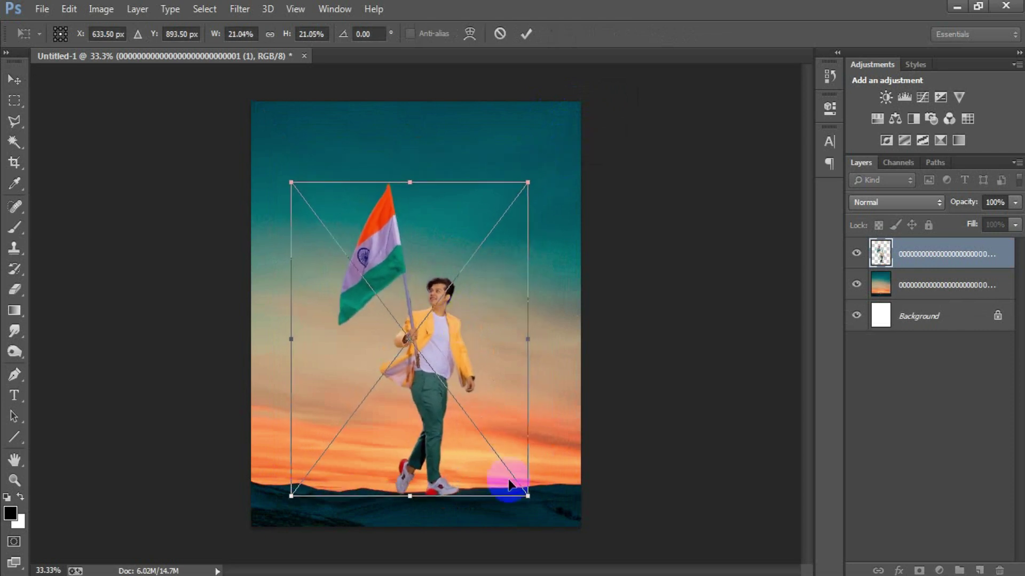
drag(530, 499, 534, 503)
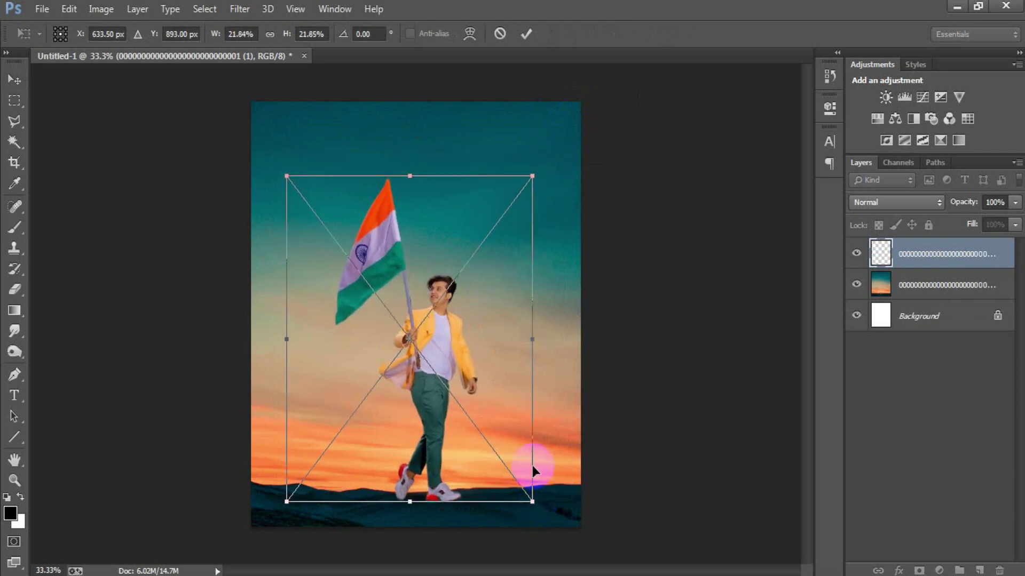
Commit the man's placement and rasterize his layer
click(526, 34)
right_click(915, 259)
click(677, 292)
click(42, 16)
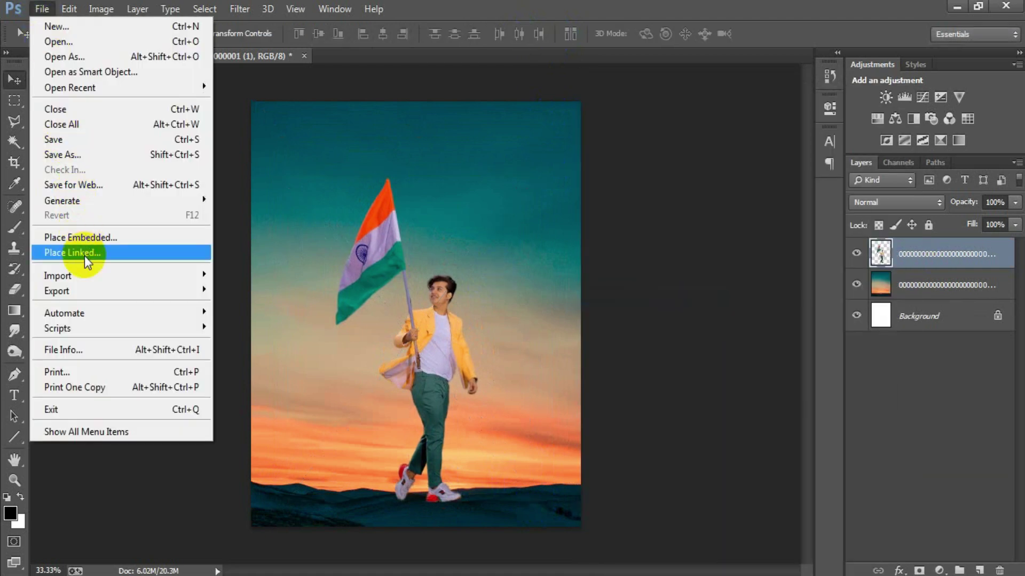
Place the dark grass silhouette along the bottom of the scene
click(84, 255)
click(201, 224)
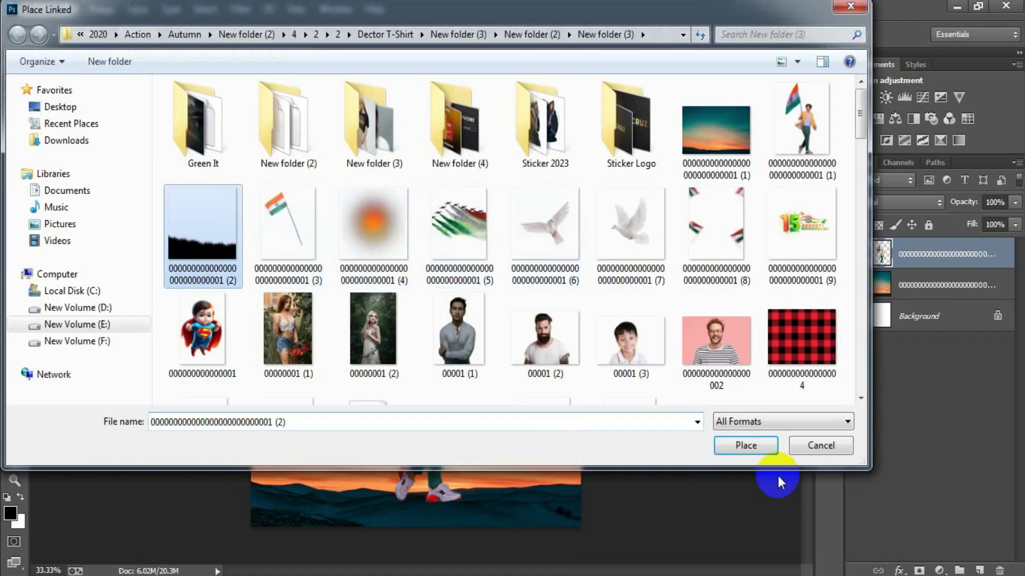
click(758, 451)
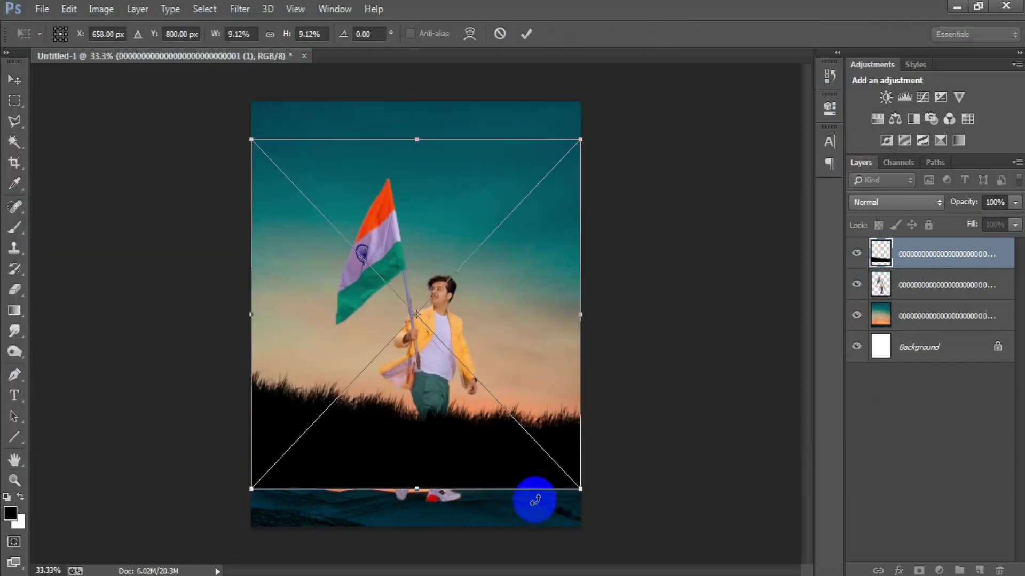
drag(564, 424, 558, 475)
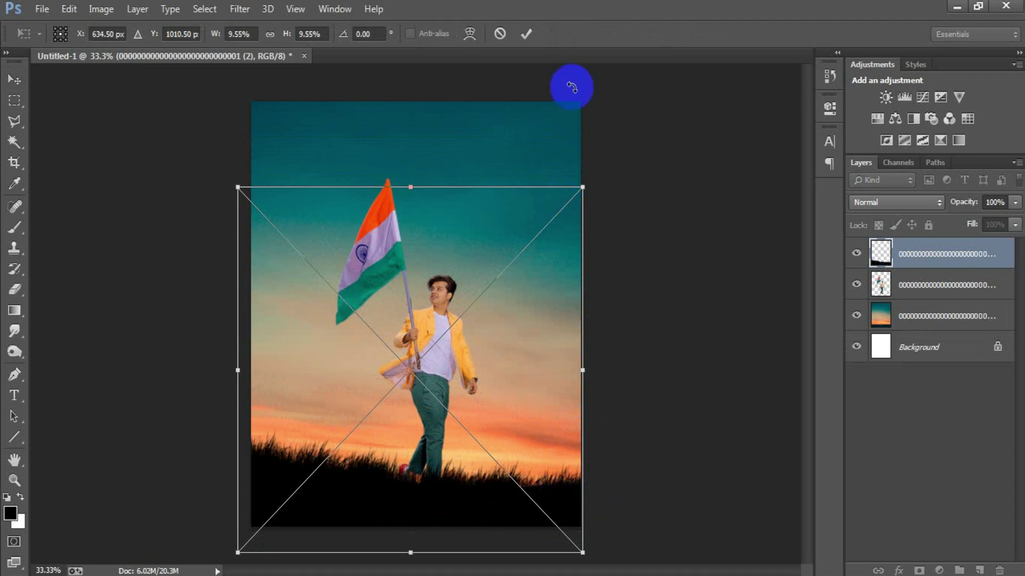
click(526, 34)
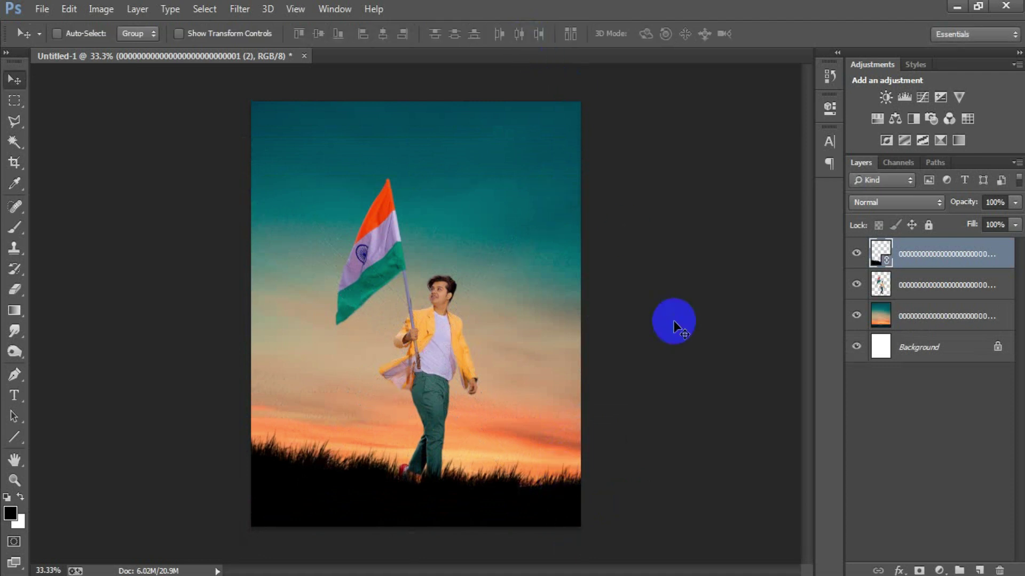
Duplicate the grass layer, position the copy, and rasterize both grass layers
key(ctrl+j)
drag(457, 485, 464, 494)
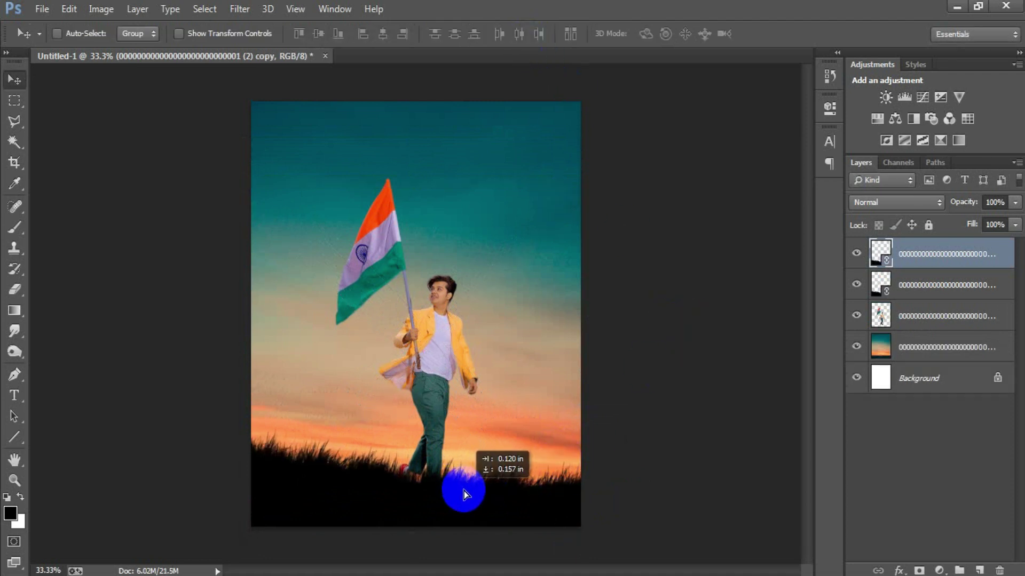
drag(472, 491, 473, 490)
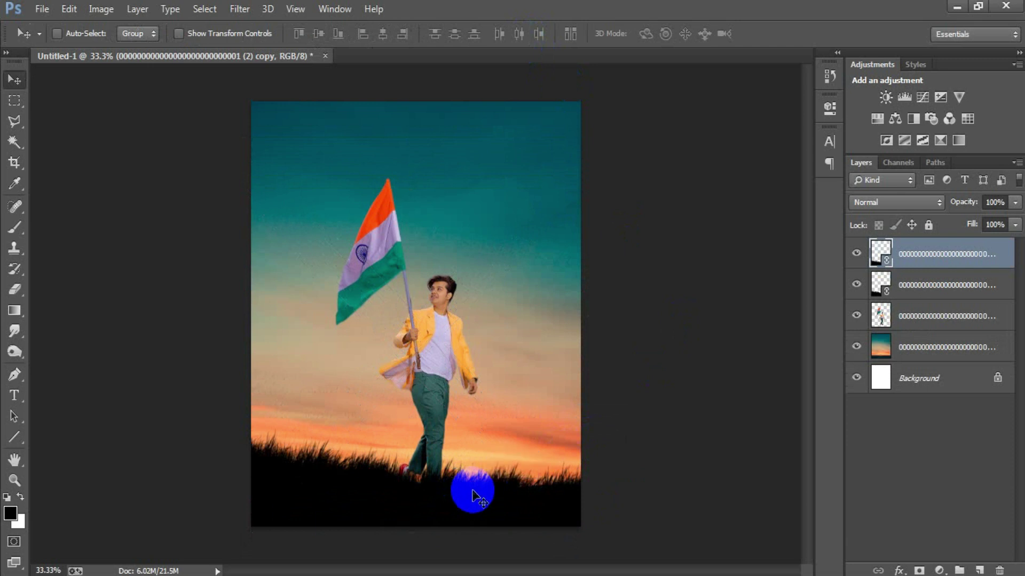
click(900, 288)
right_click(926, 283)
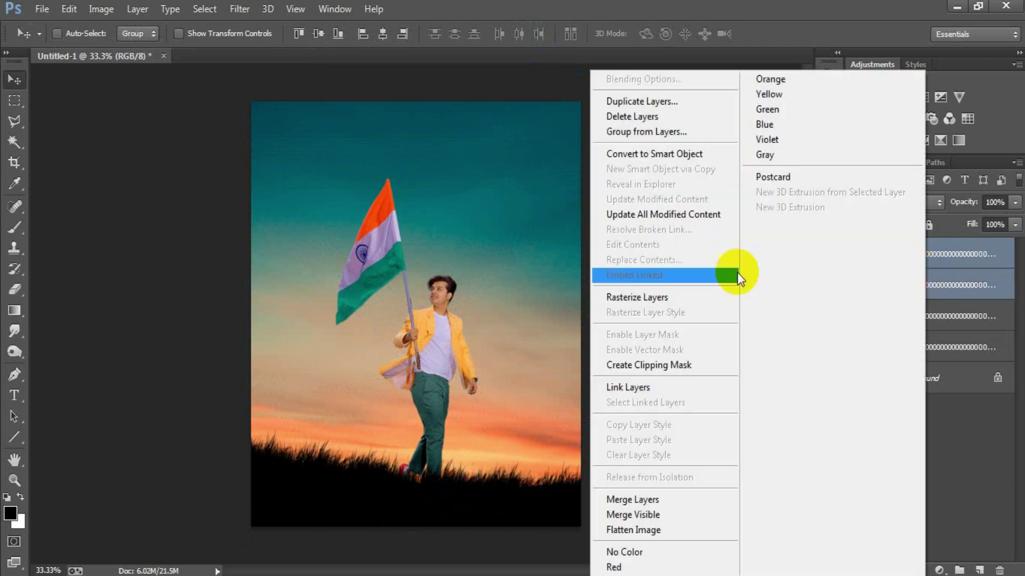
click(646, 297)
drag(918, 357, 857, 339)
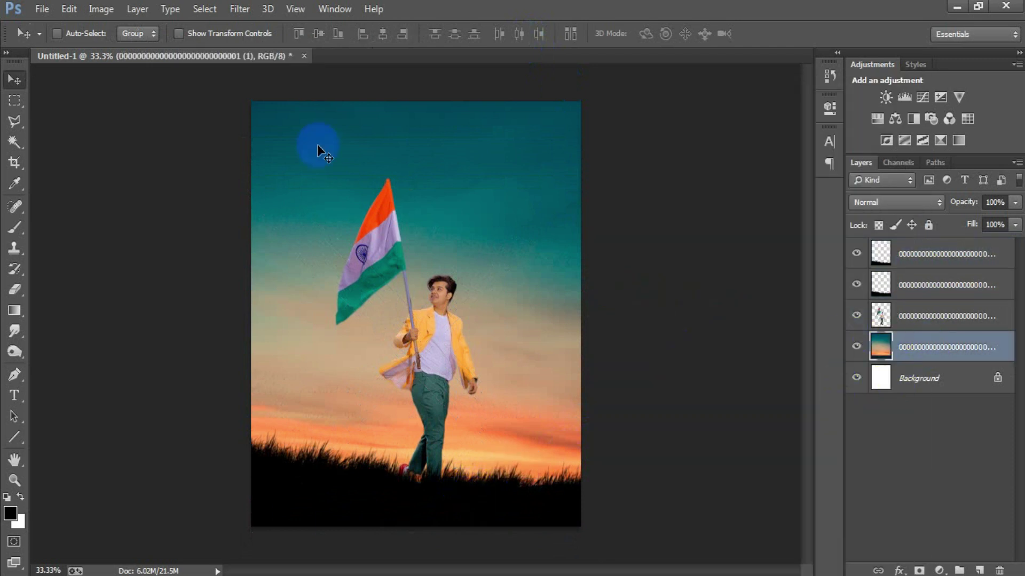
Place the jets with tricolour smoke image high in the sky, slightly enlarged
click(32, 8)
click(91, 258)
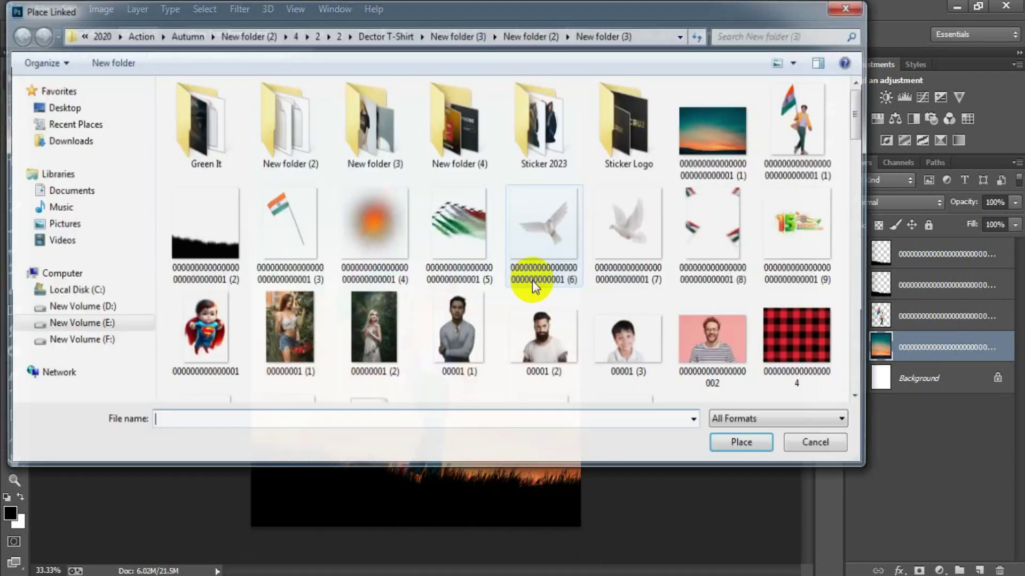
click(472, 241)
click(748, 449)
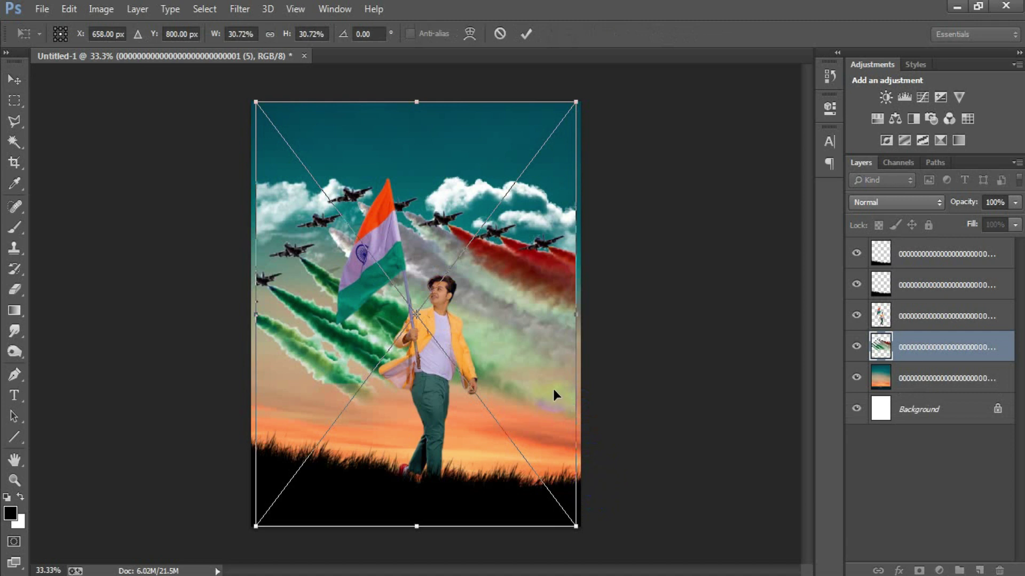
drag(554, 390, 549, 309)
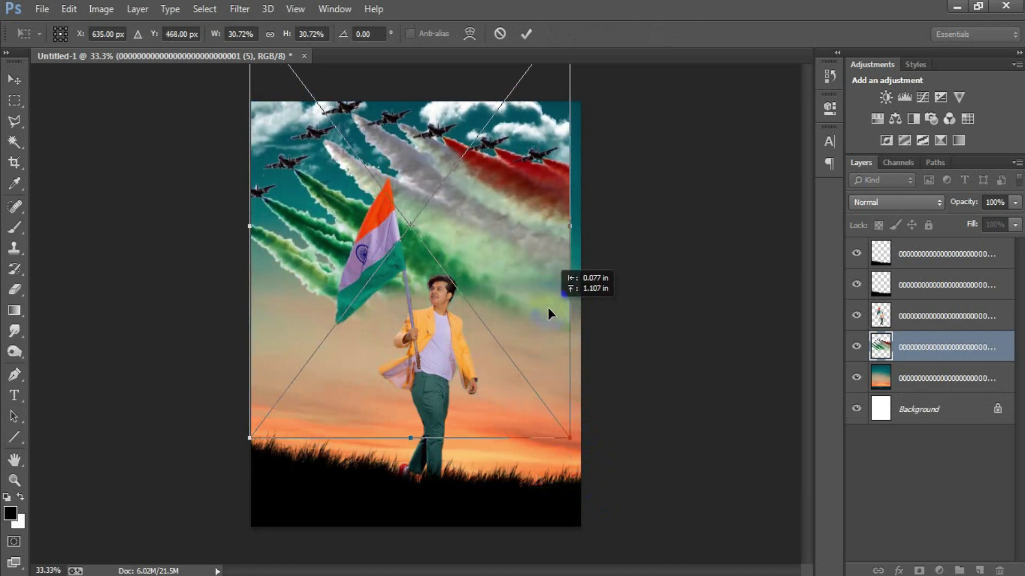
drag(548, 309, 552, 304)
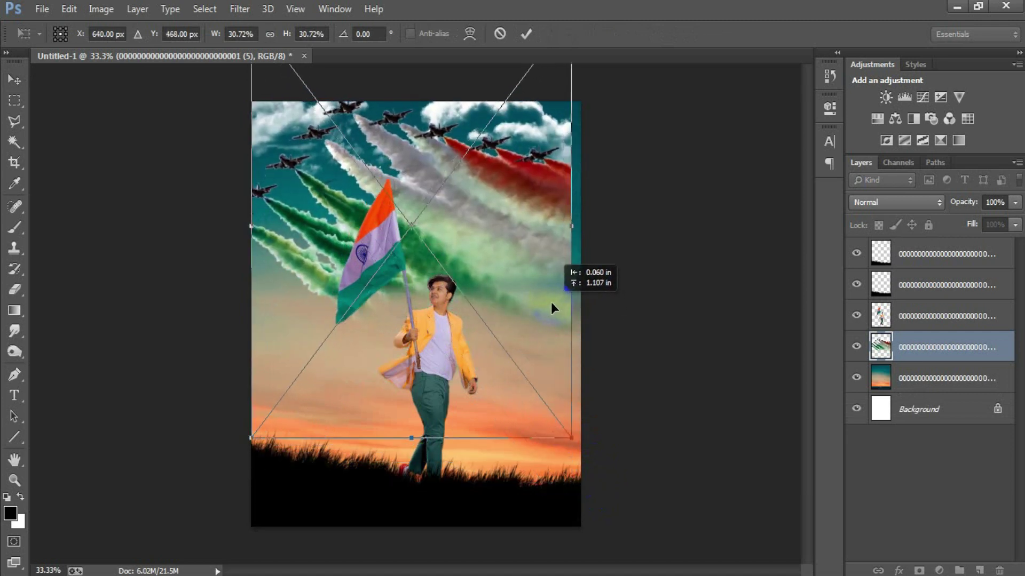
drag(572, 438, 585, 448)
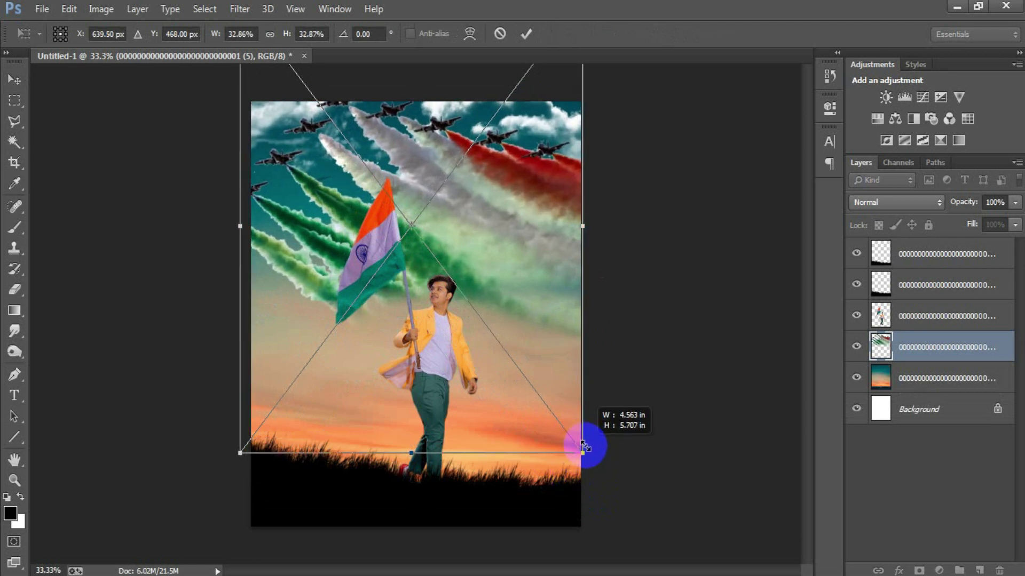
click(526, 34)
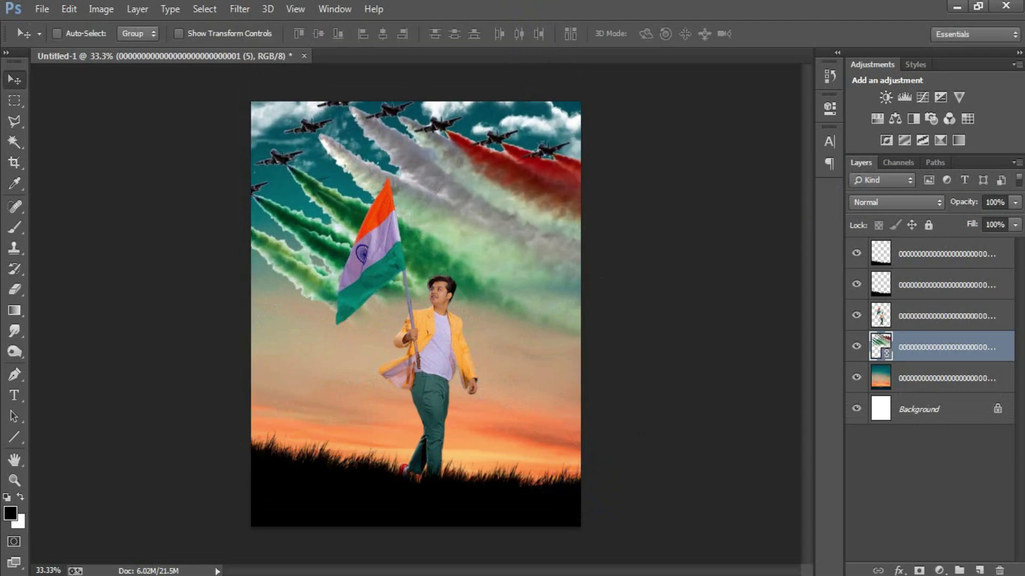
Lower the jet-trails layer opacity to 50% and make the top layer active
click(1016, 204)
drag(992, 223, 973, 223)
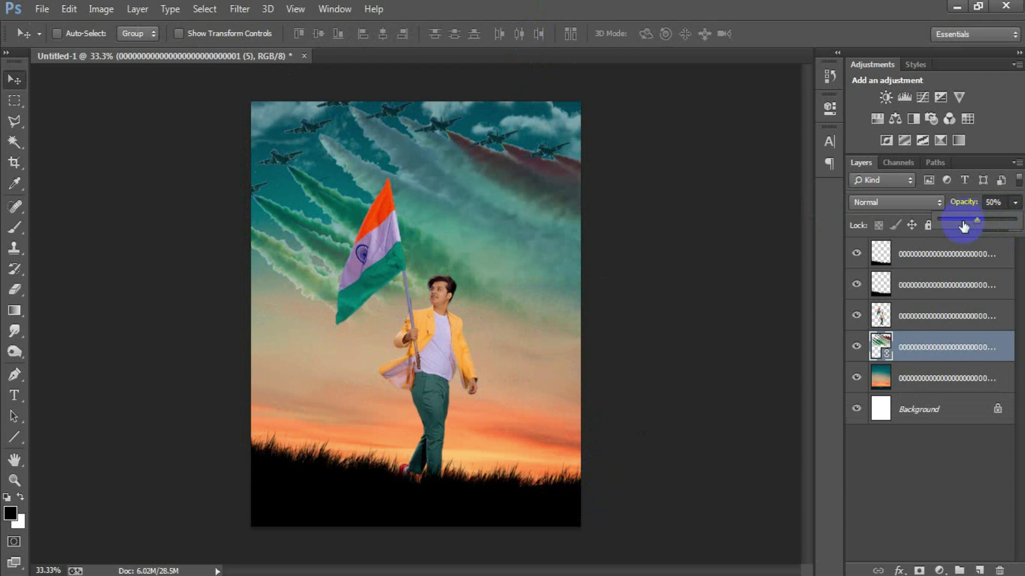
click(772, 310)
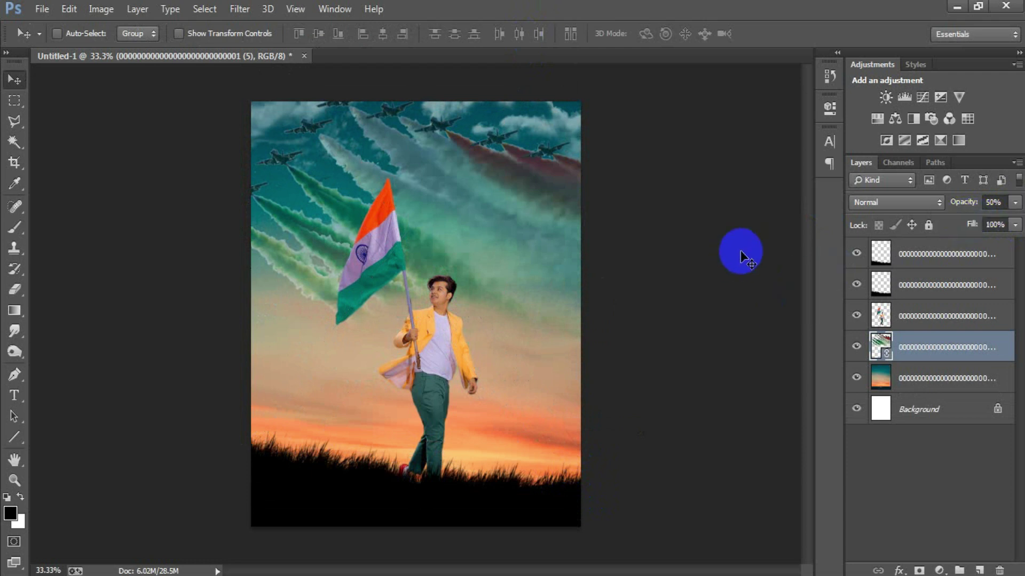
click(953, 261)
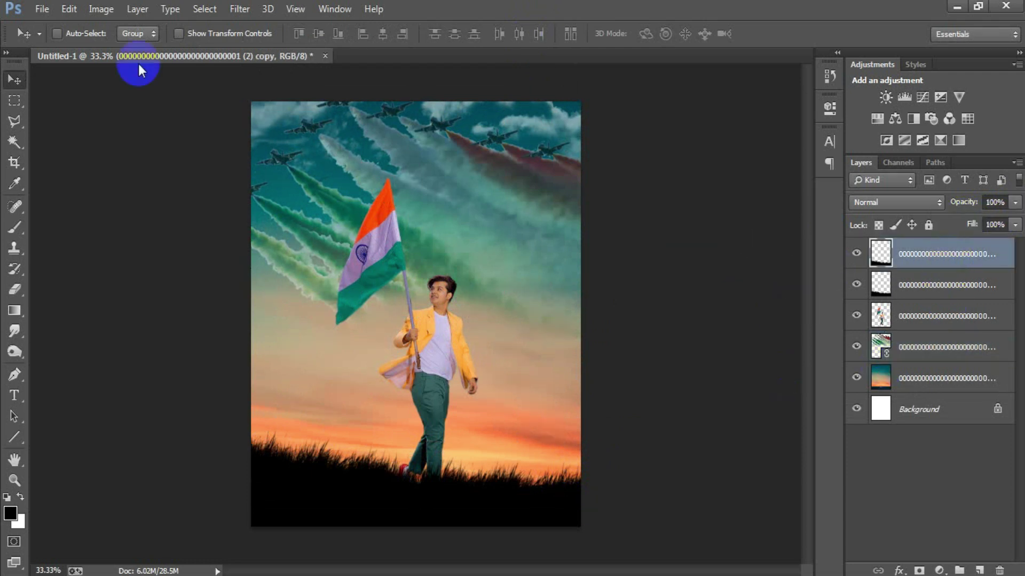
Place dove image (6), shrink it small, and position it at the lower right beside the man
click(38, 11)
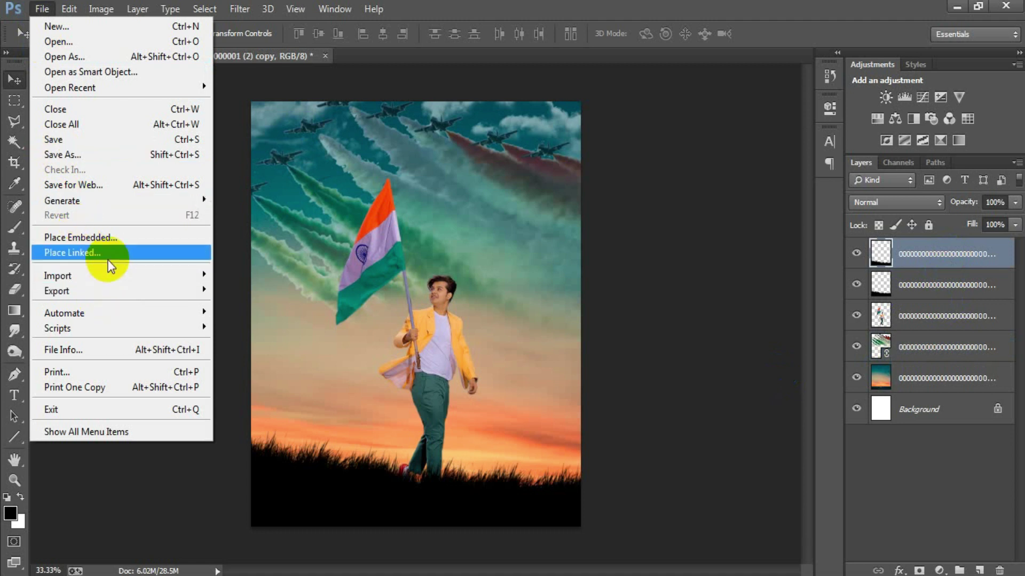
click(107, 261)
click(584, 241)
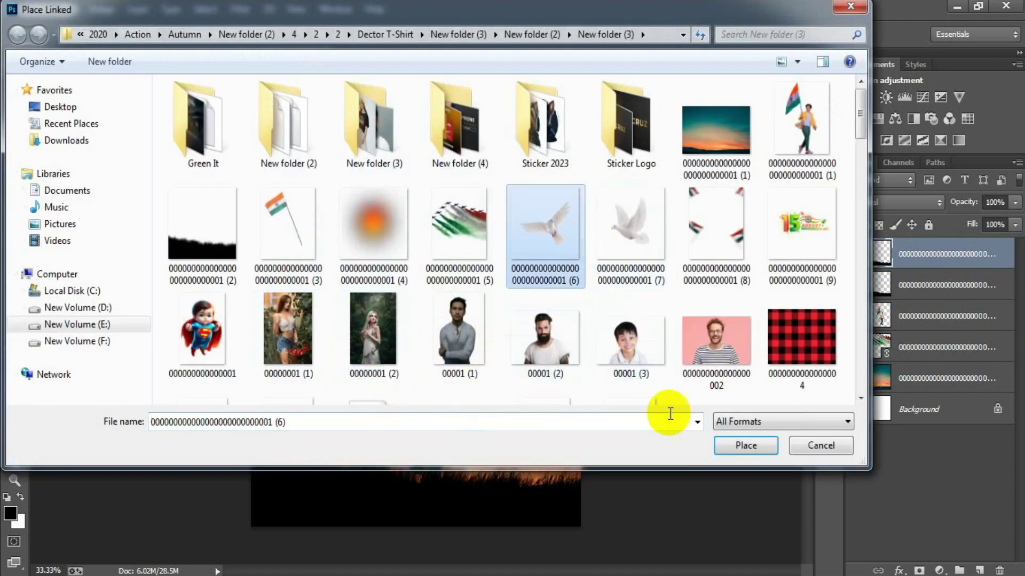
click(742, 449)
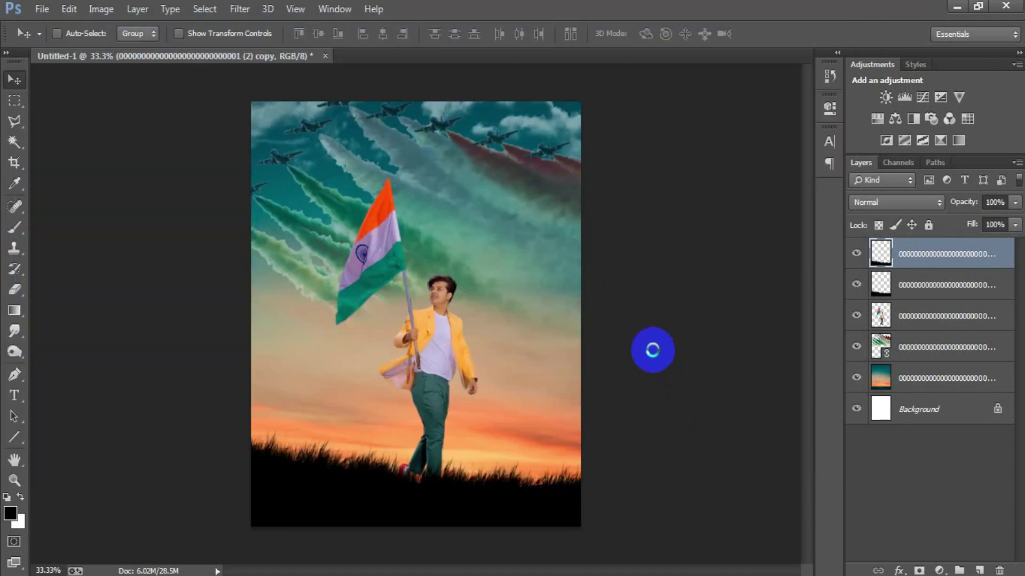
drag(577, 140, 493, 300)
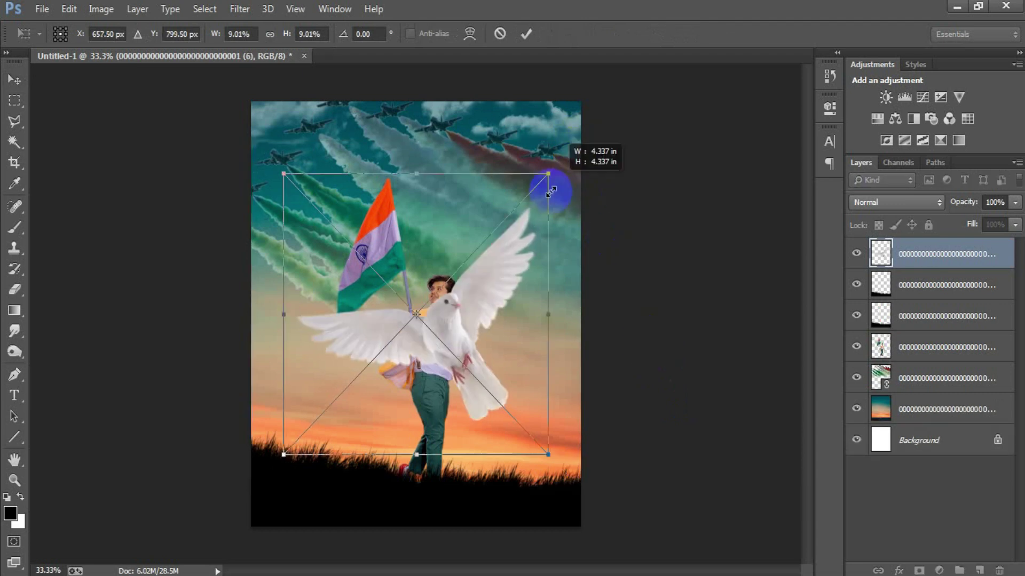
drag(494, 300, 487, 308)
key(Return)
mouse_move(427, 334)
mouse_down()
mouse_move(518, 455)
mouse_move(526, 430)
mouse_up()
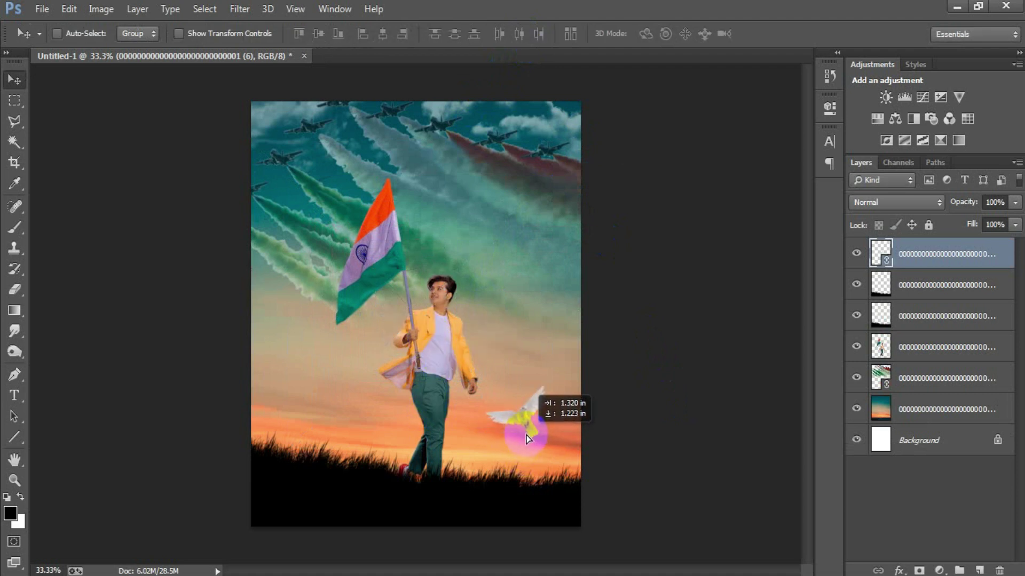
click(42, 8)
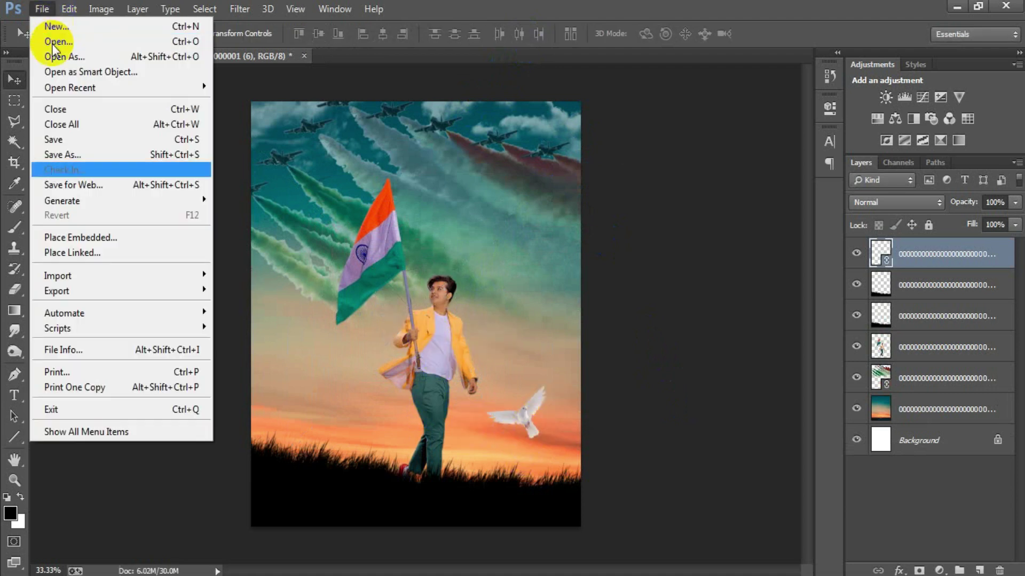
Place dove image (7), shrink and tilt it about 22°, and move it left beside the flag
click(89, 252)
click(630, 235)
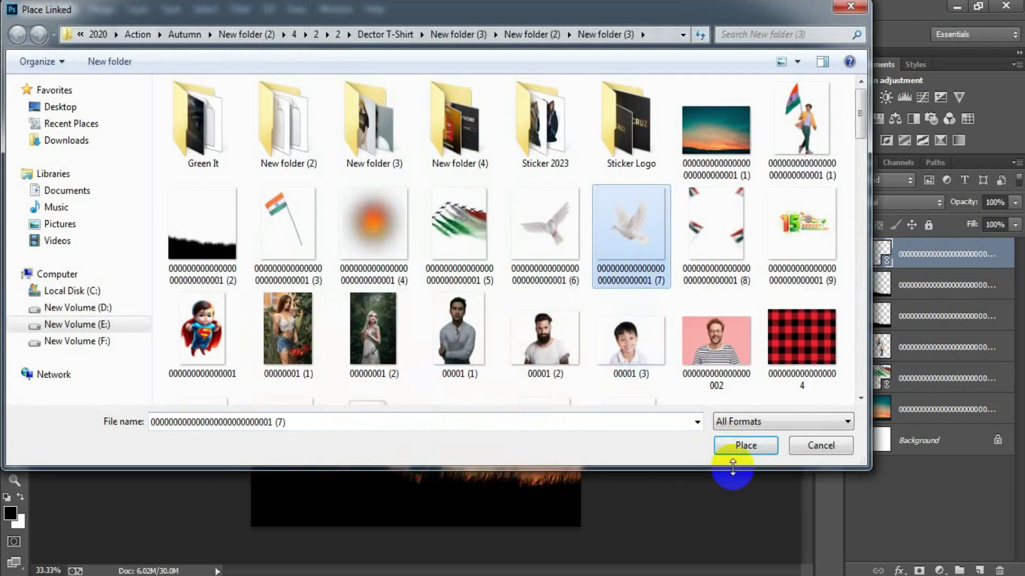
click(747, 451)
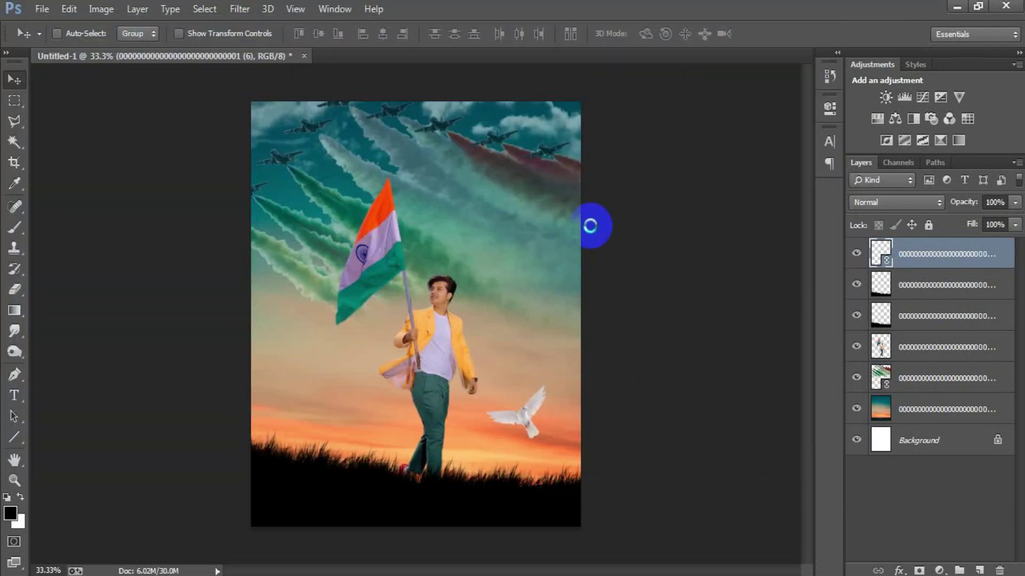
drag(588, 131, 483, 270)
drag(499, 373, 475, 405)
drag(482, 275, 462, 300)
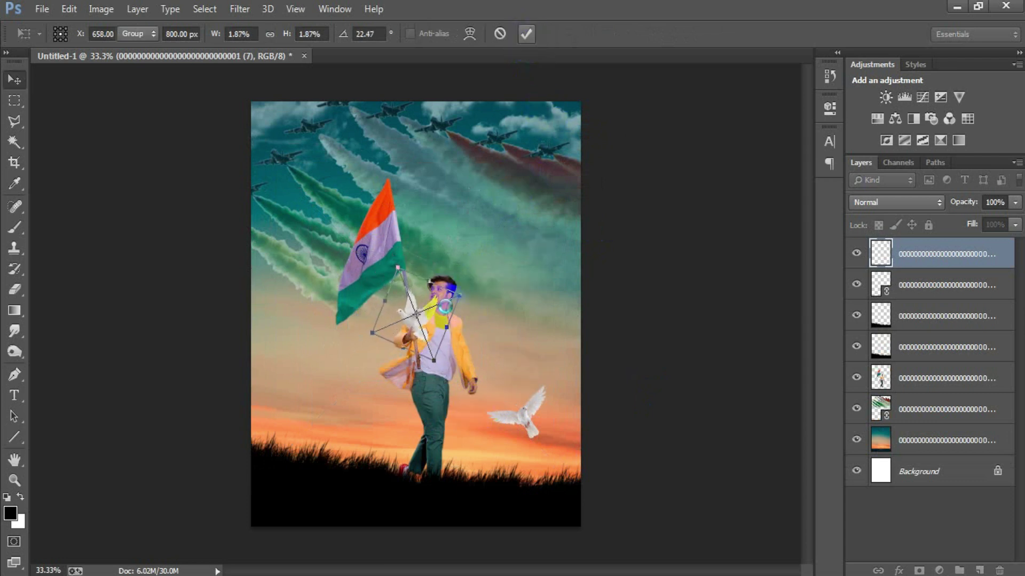
key(Return)
drag(416, 336, 287, 322)
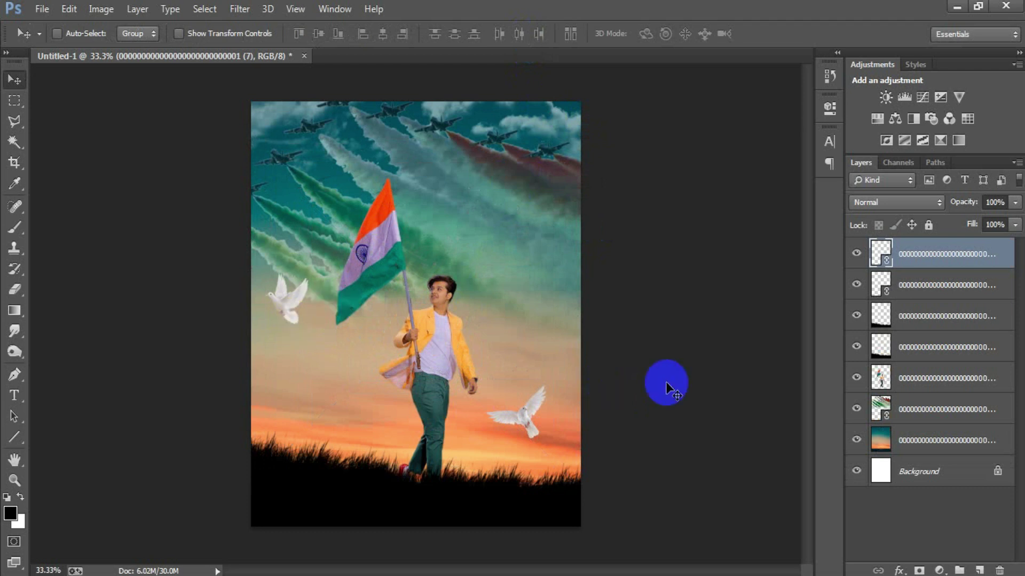
click(48, 12)
Place the orange glow image above the gradient sky layer and move it toward the horizon
click(81, 252)
click(374, 246)
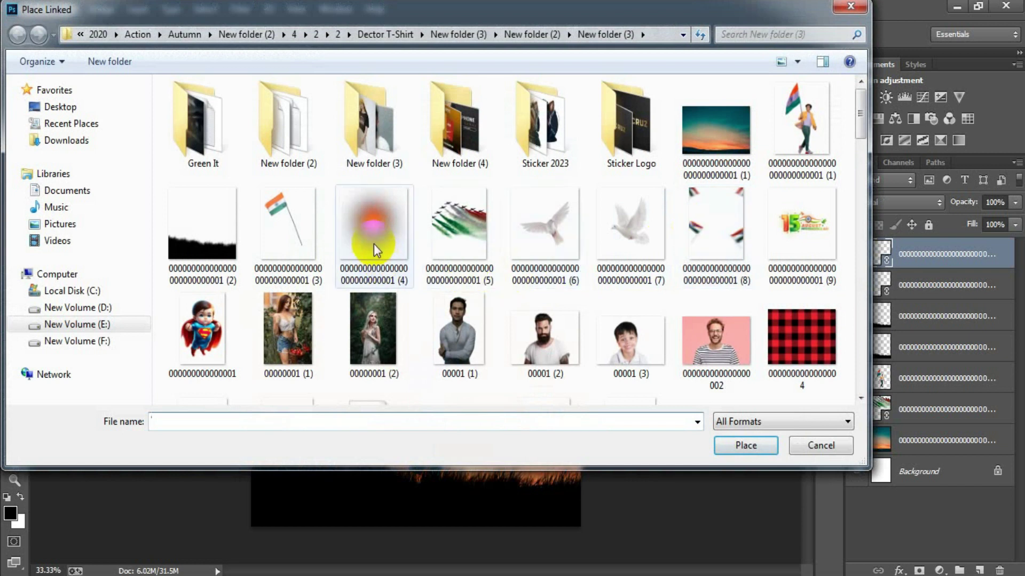
click(748, 444)
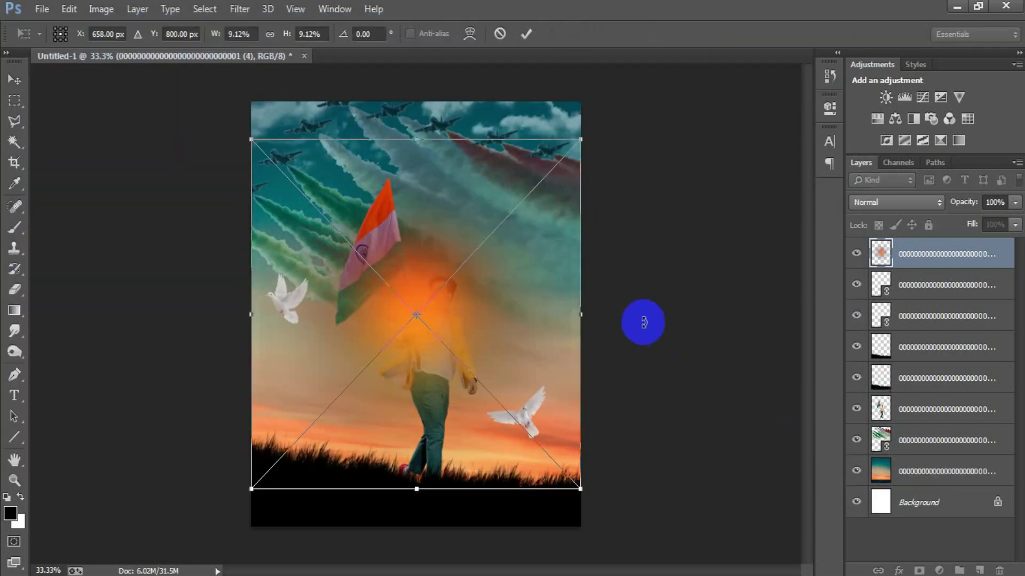
click(526, 37)
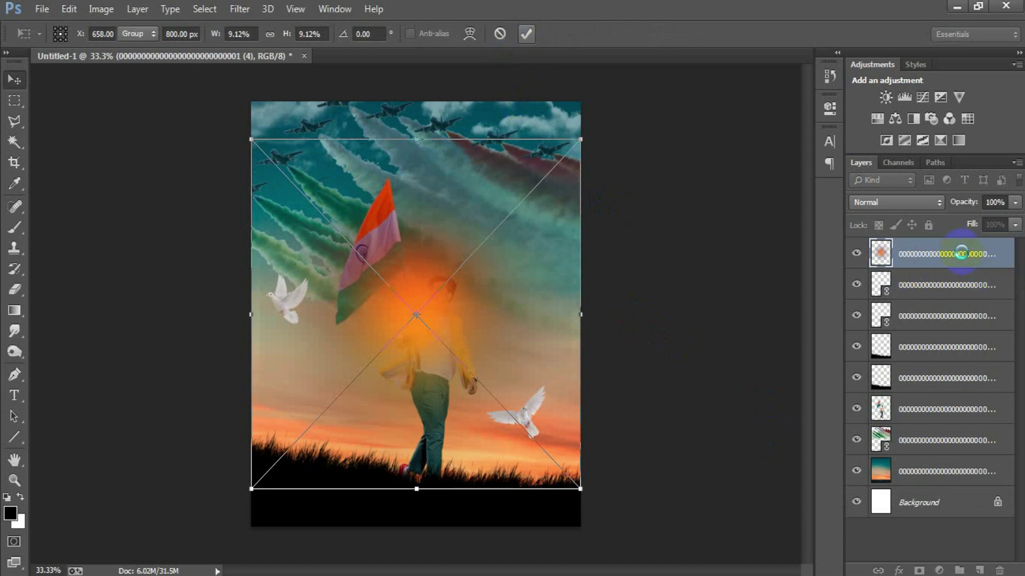
drag(961, 254, 929, 452)
drag(408, 267, 428, 409)
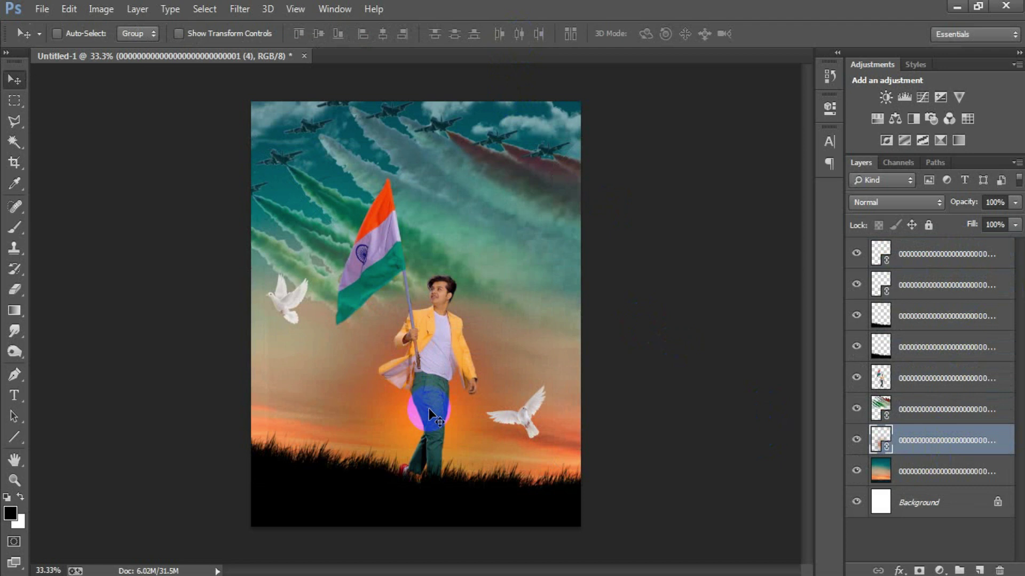
Squash the glow into a wide horizon band and set its blend mode to Screen
key(ctrl+t)
drag(431, 244, 424, 386)
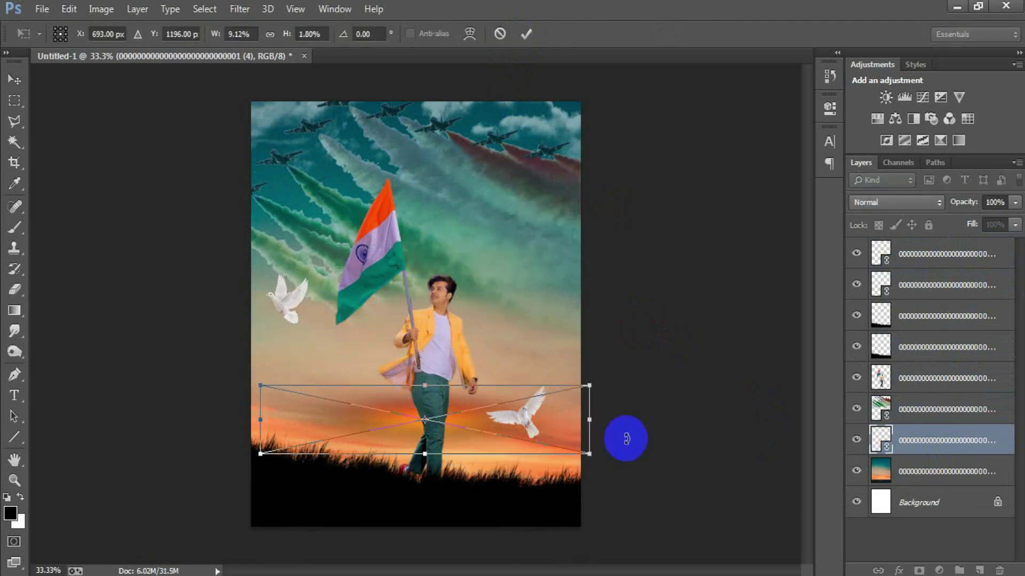
drag(590, 419, 773, 420)
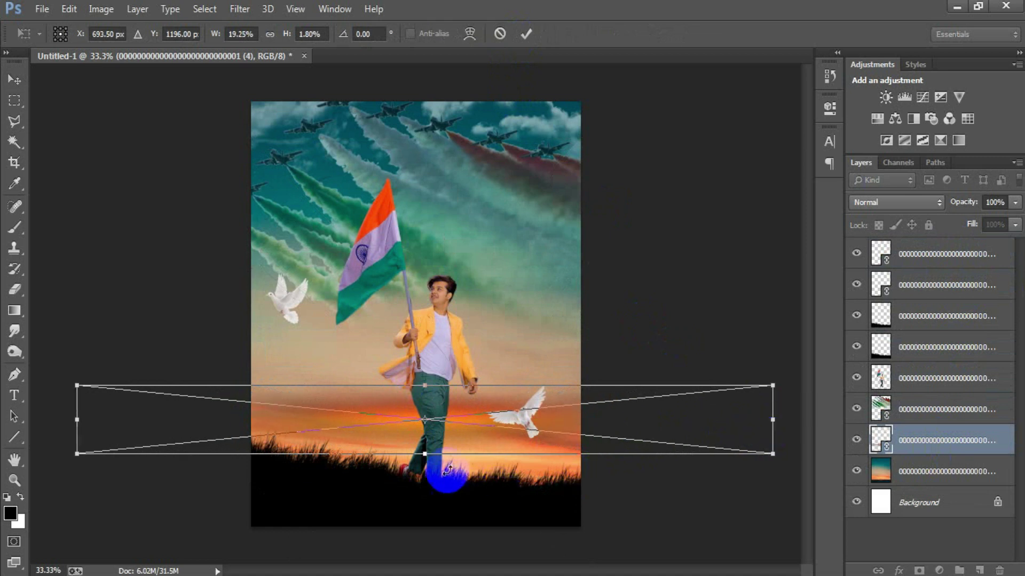
drag(424, 454, 425, 491)
drag(484, 430, 482, 440)
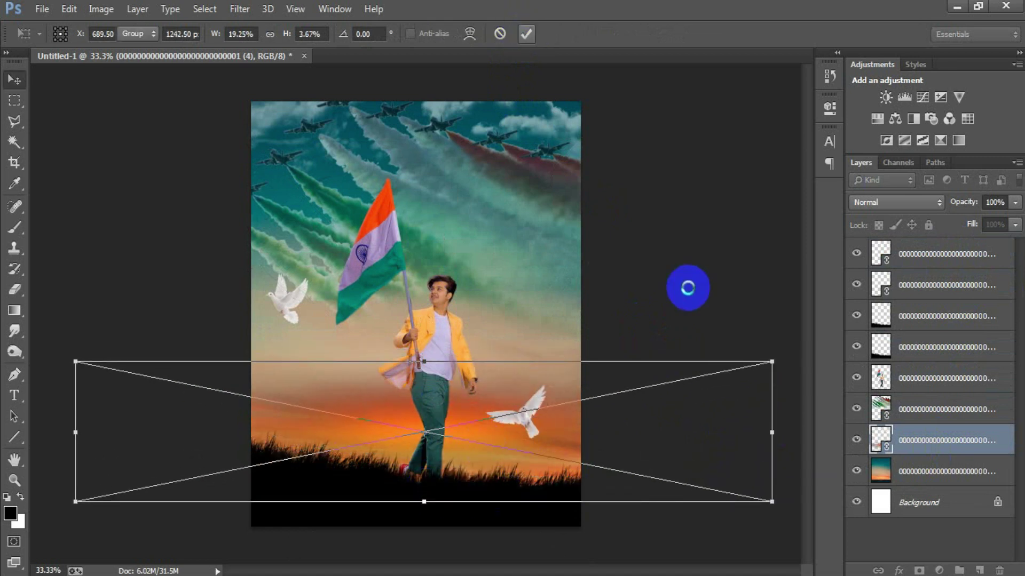
click(880, 202)
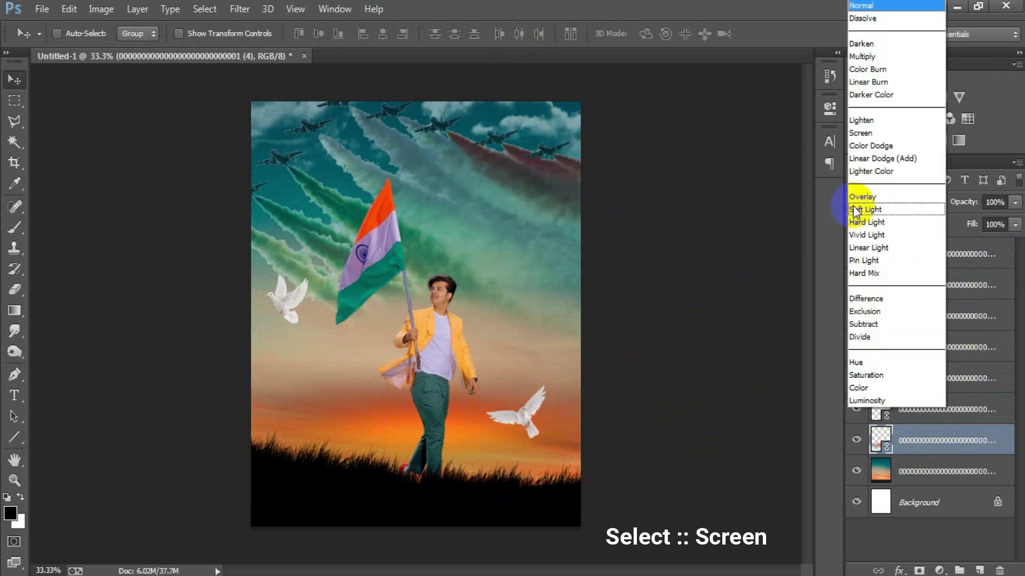
click(859, 130)
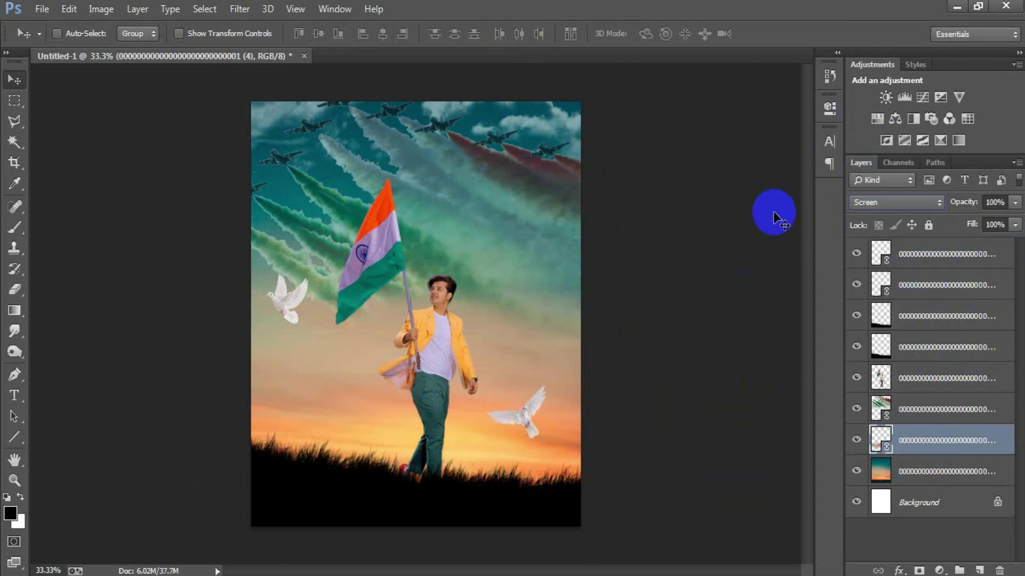
Place a second, smaller orange glow behind the man's chest in Screen mode
click(42, 8)
click(86, 248)
click(374, 224)
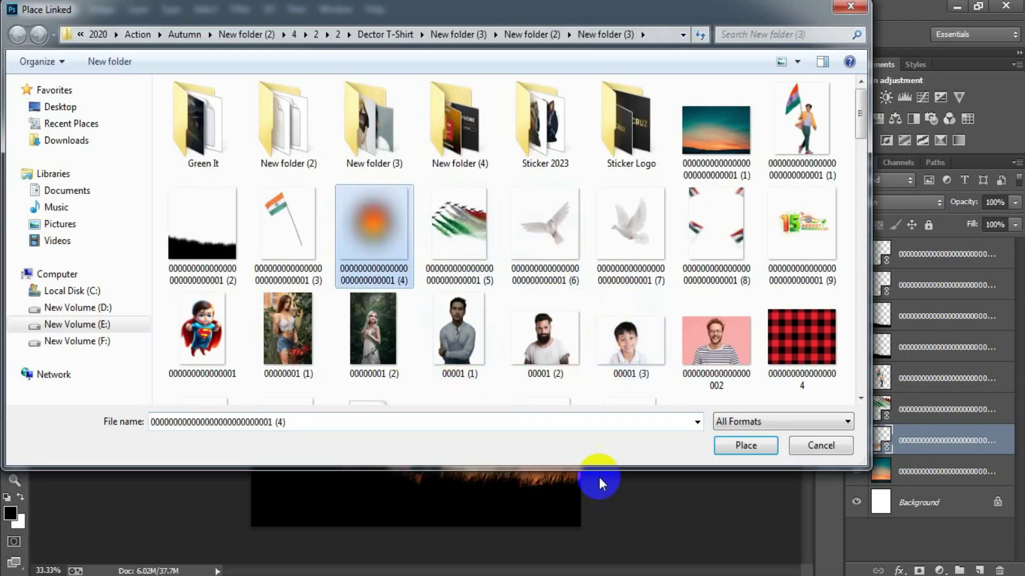
click(745, 446)
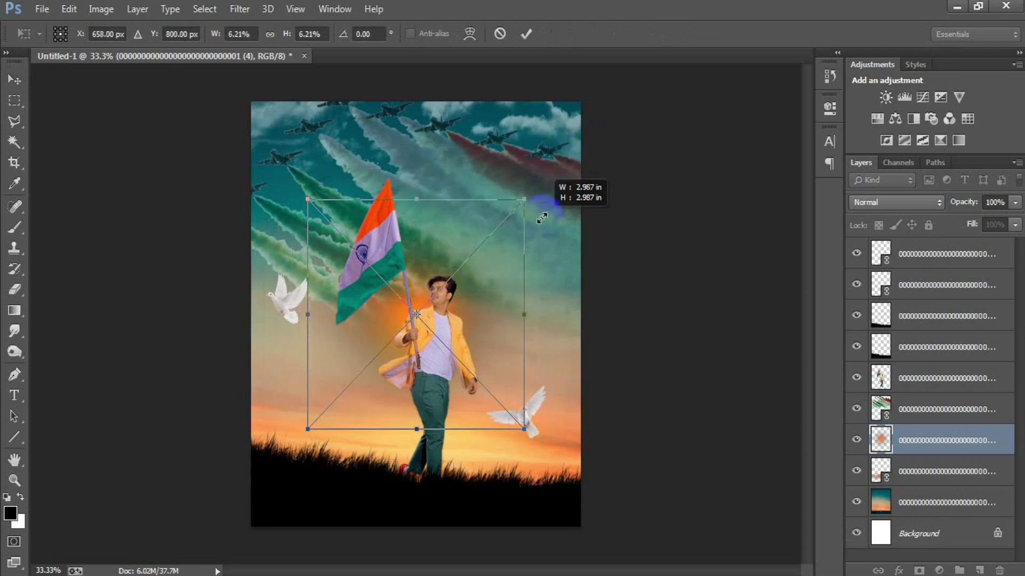
drag(582, 144, 506, 218)
drag(447, 302, 440, 344)
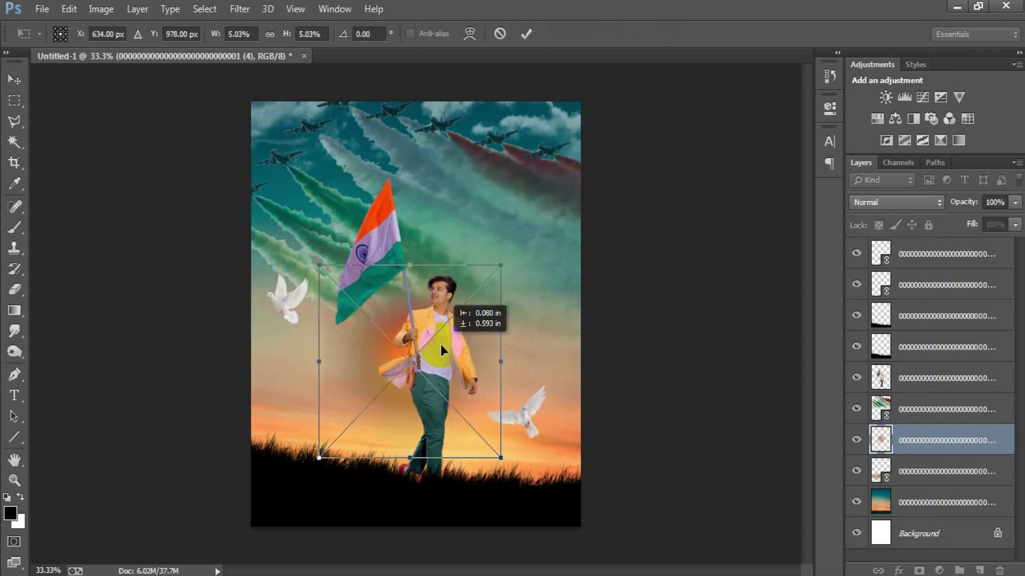
click(915, 209)
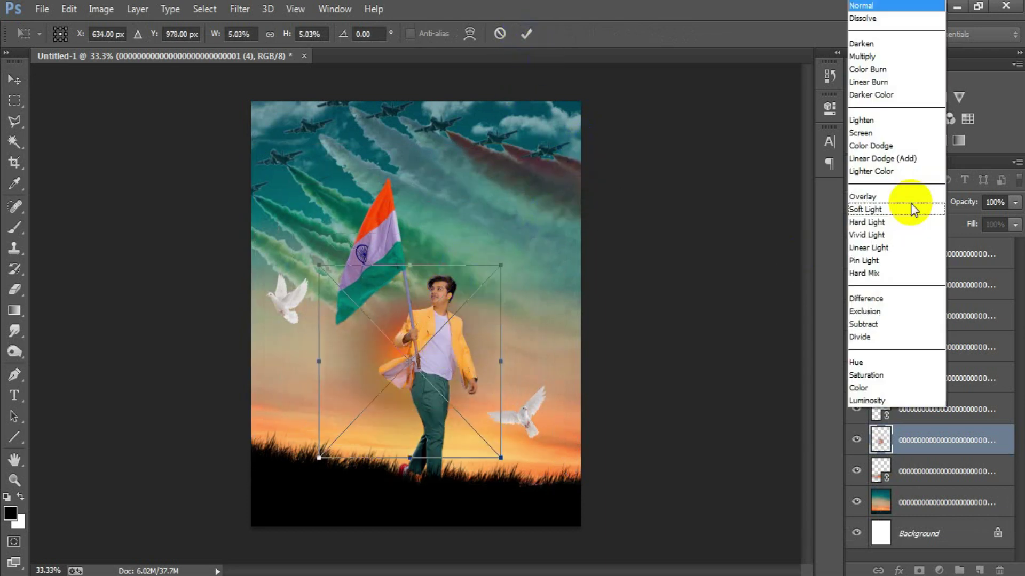
click(875, 134)
Set the small flag at the man's waist and copy the glow onto his feet and leg
click(14, 80)
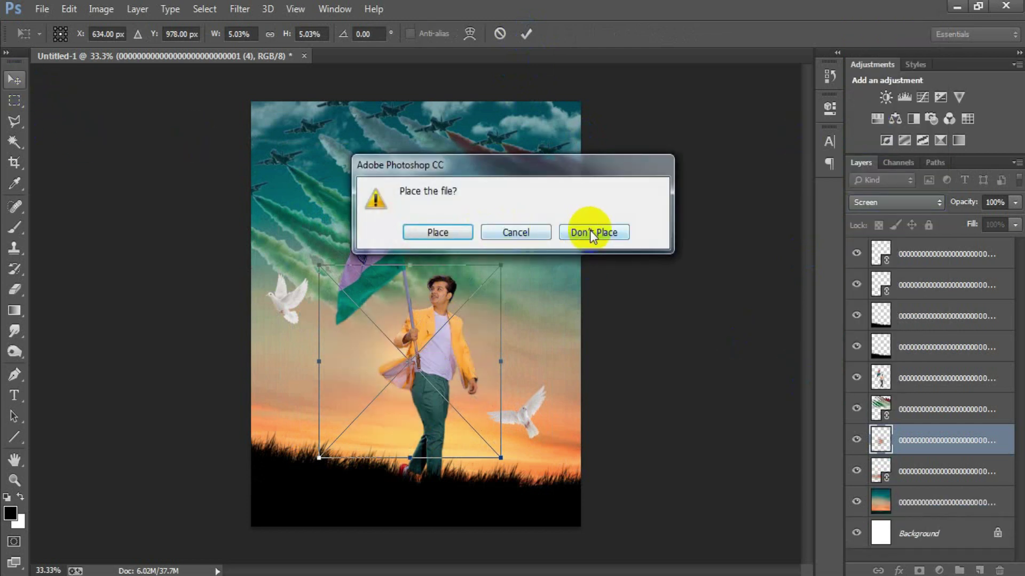
click(443, 235)
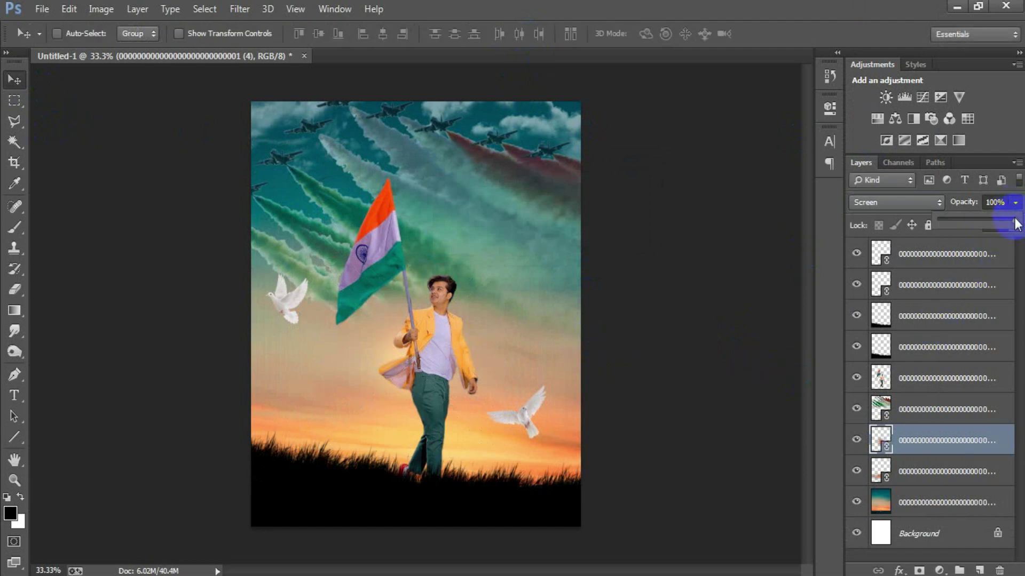
mouse_move(340, 475)
mouse_down()
mouse_move(403, 375)
mouse_move(468, 381)
mouse_move(460, 388)
mouse_up()
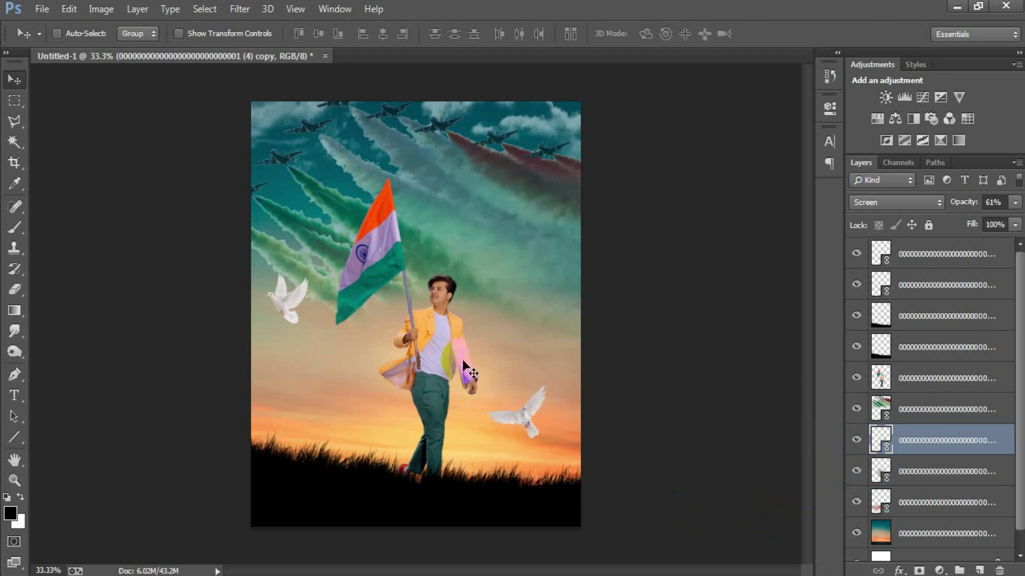
drag(476, 361, 412, 454)
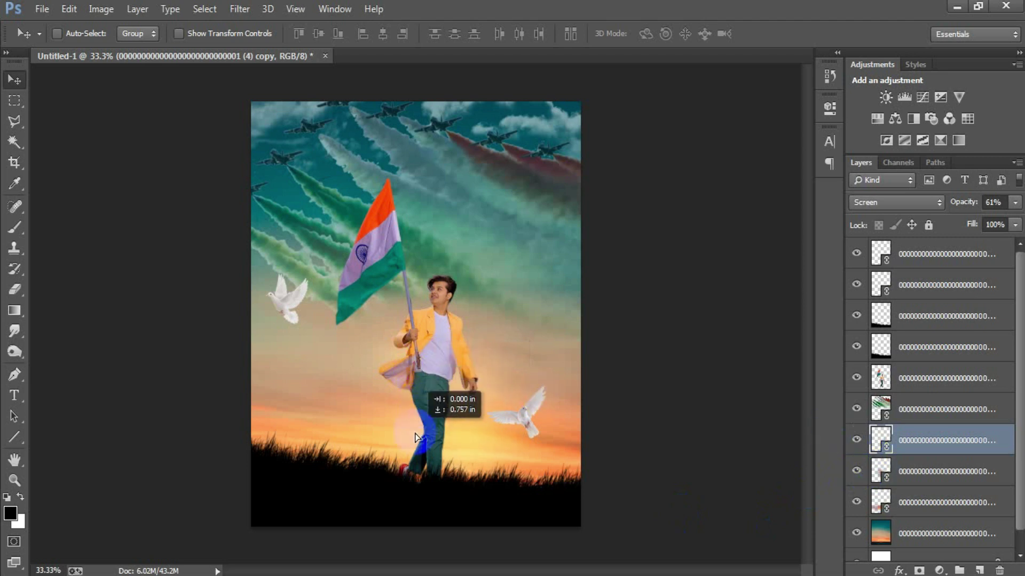
alt+click(728, 450)
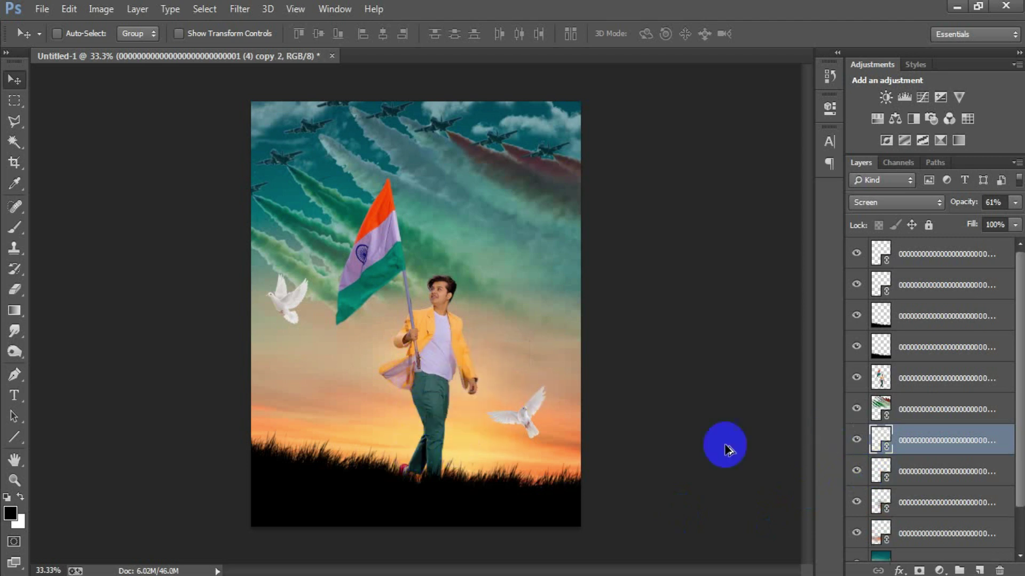
click(854, 442)
mouse_move(454, 451)
mouse_down()
mouse_move(430, 444)
mouse_move(827, 394)
mouse_up()
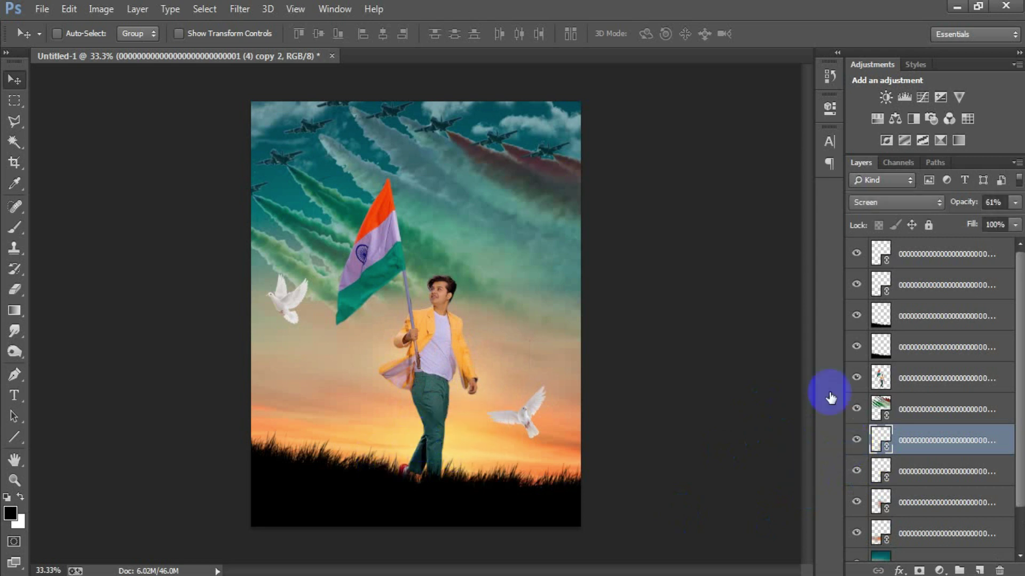
Embed the '15 August' logo small at top centre, then stamp all visible layers into Layer 1
click(953, 253)
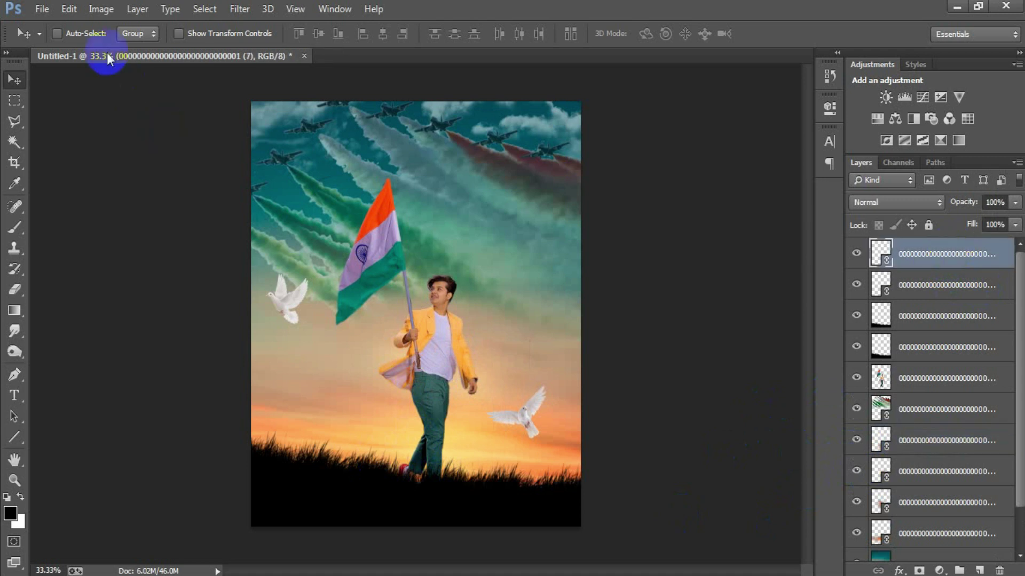
click(34, 8)
click(58, 241)
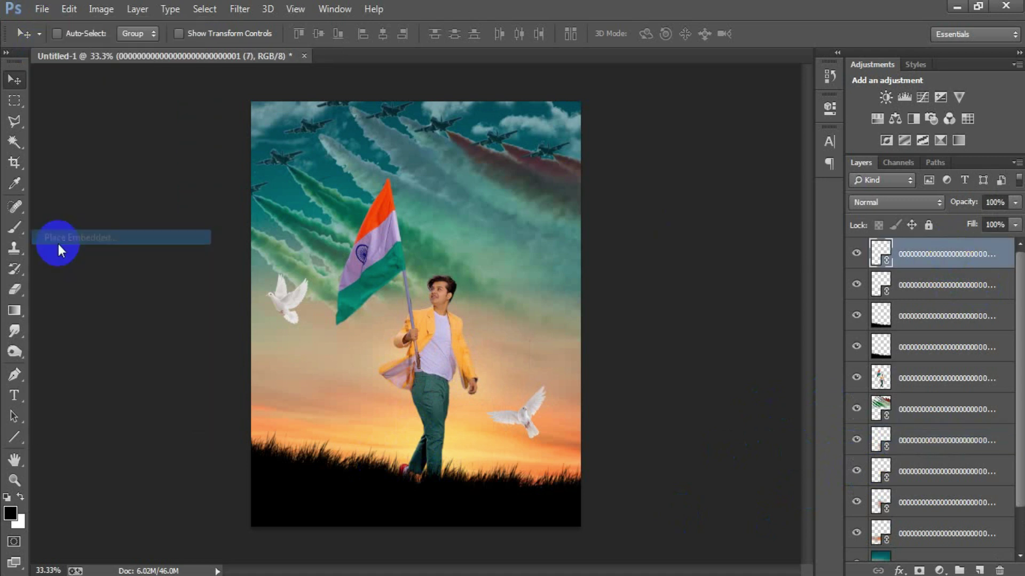
click(774, 228)
click(744, 442)
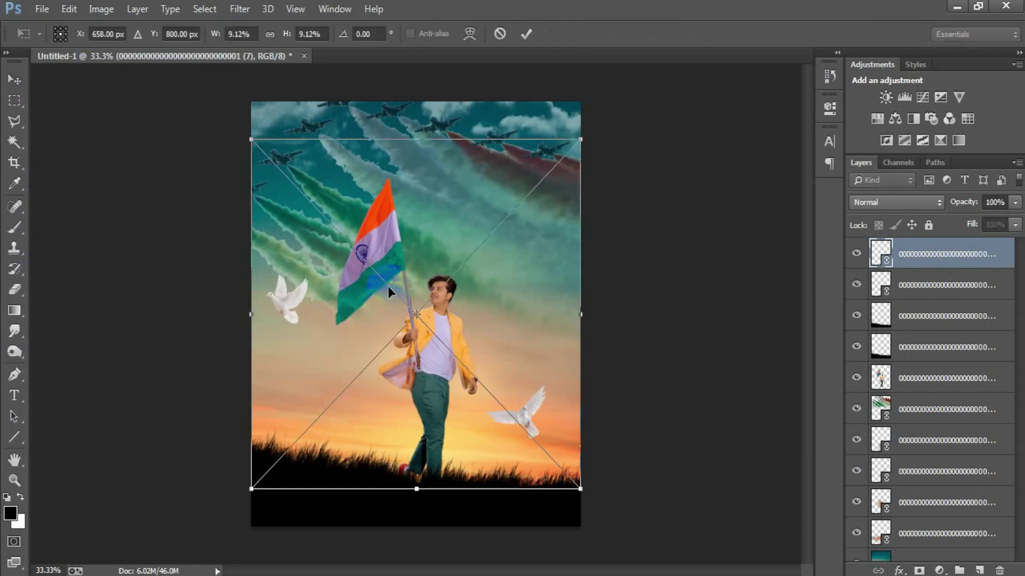
mouse_move(581, 489)
mouse_down()
mouse_move(504, 409)
mouse_move(450, 178)
mouse_up()
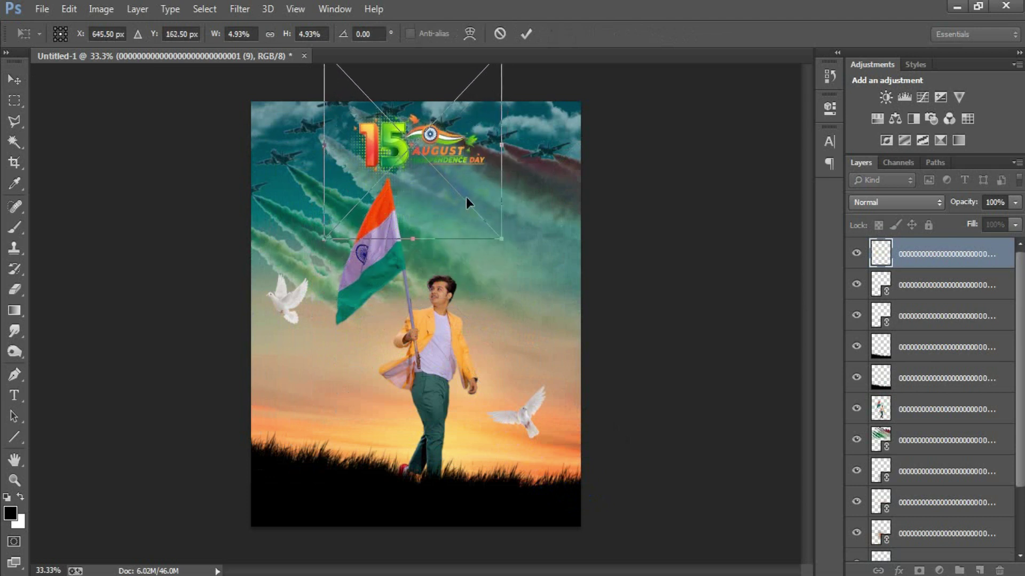
drag(499, 237, 484, 223)
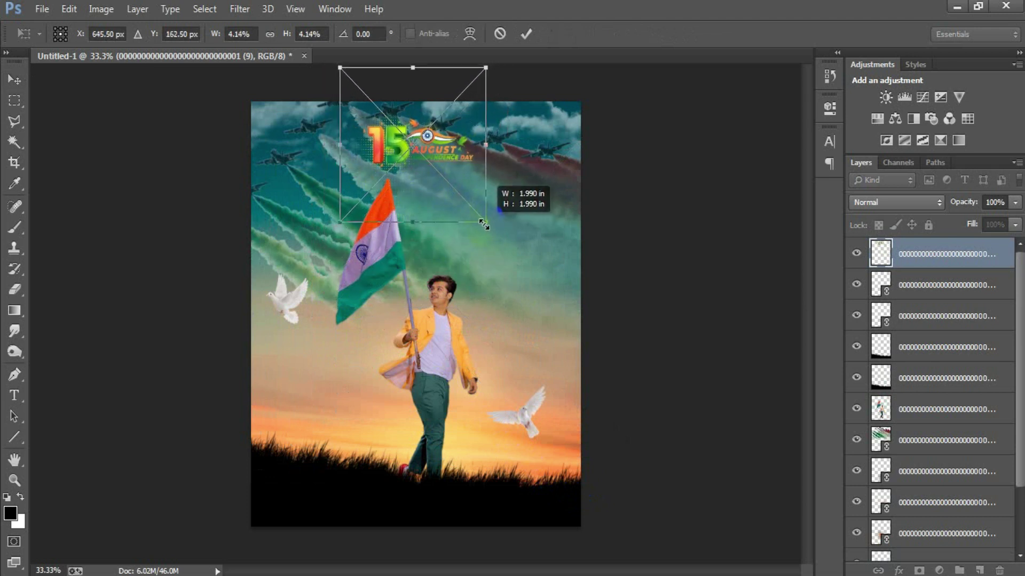
click(527, 35)
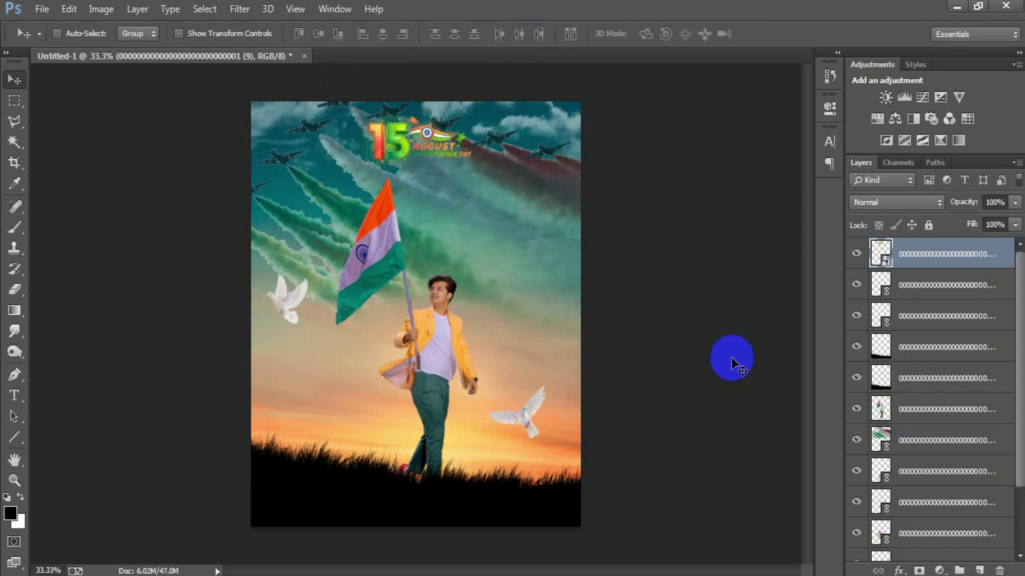
key(shift+ctrl+alt+e)
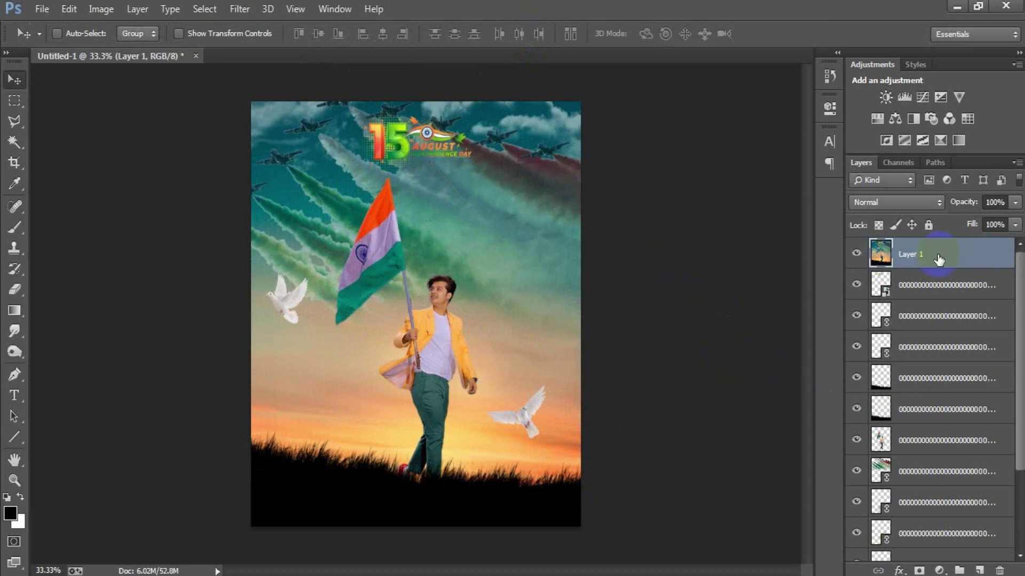
Grade Layer 1 in Camera Raw Filter with the '15 august Photo Editing Preset 2023.xmp' settings
click(249, 12)
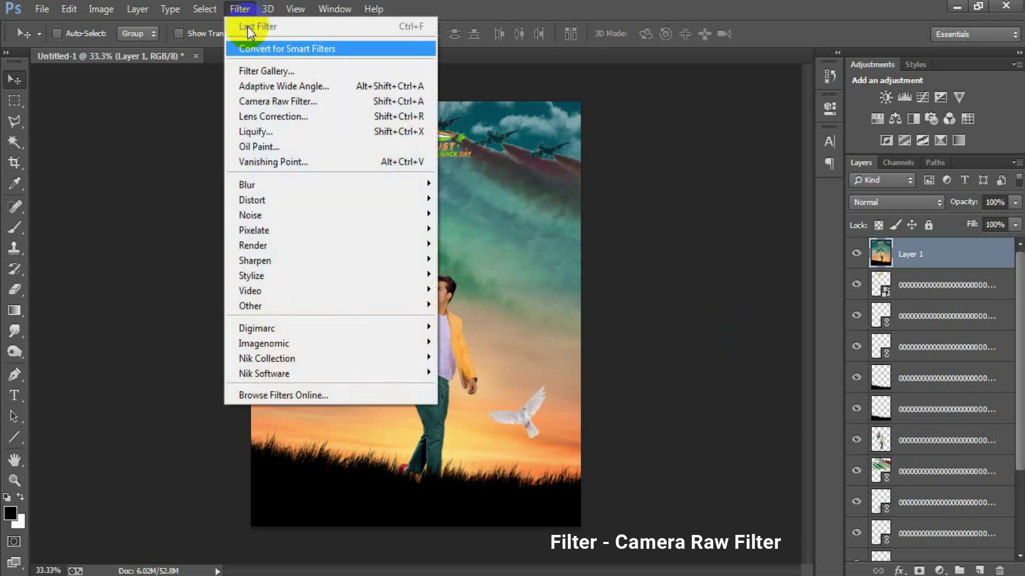
click(316, 100)
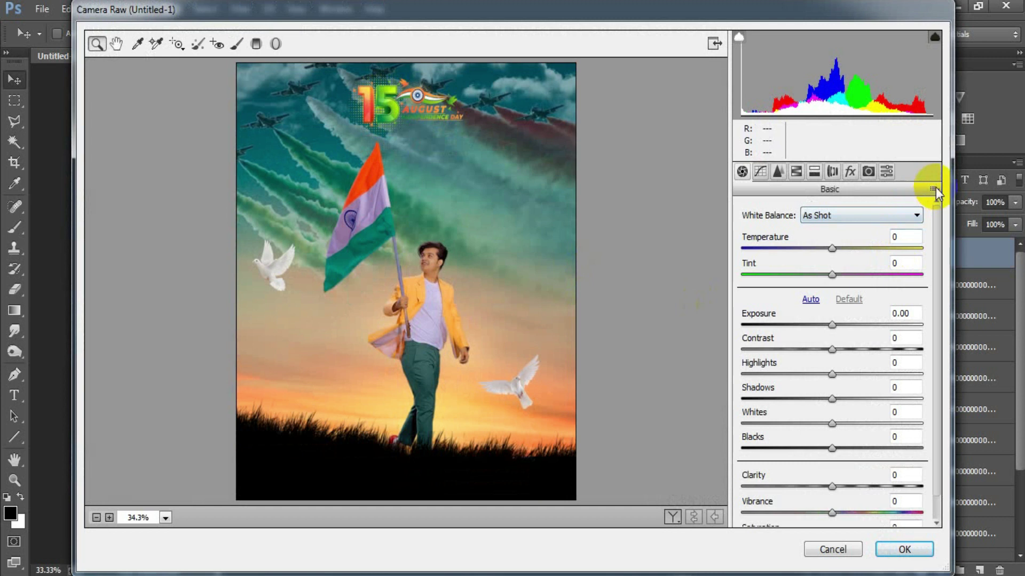
click(933, 189)
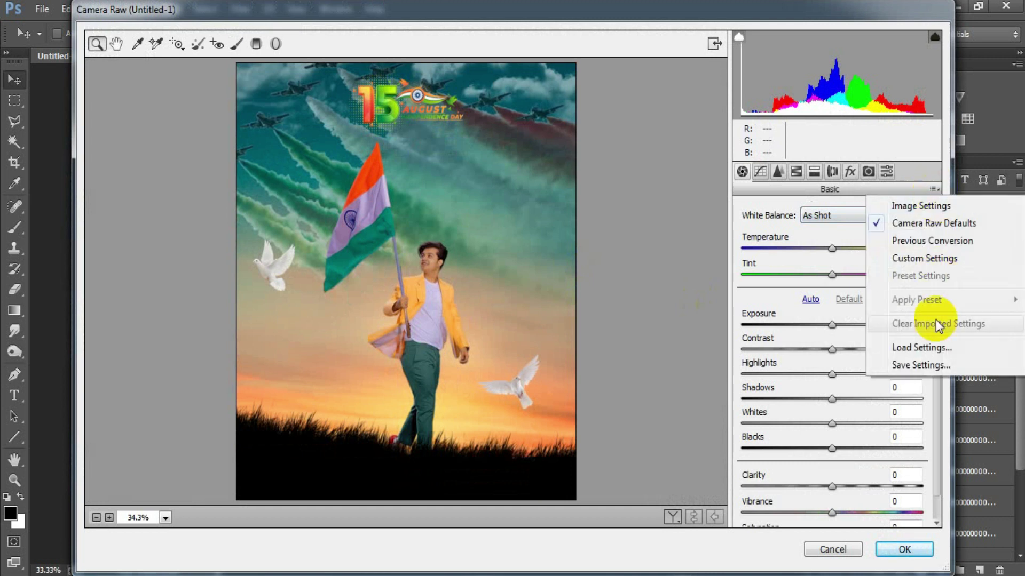
click(936, 353)
click(806, 198)
click(822, 469)
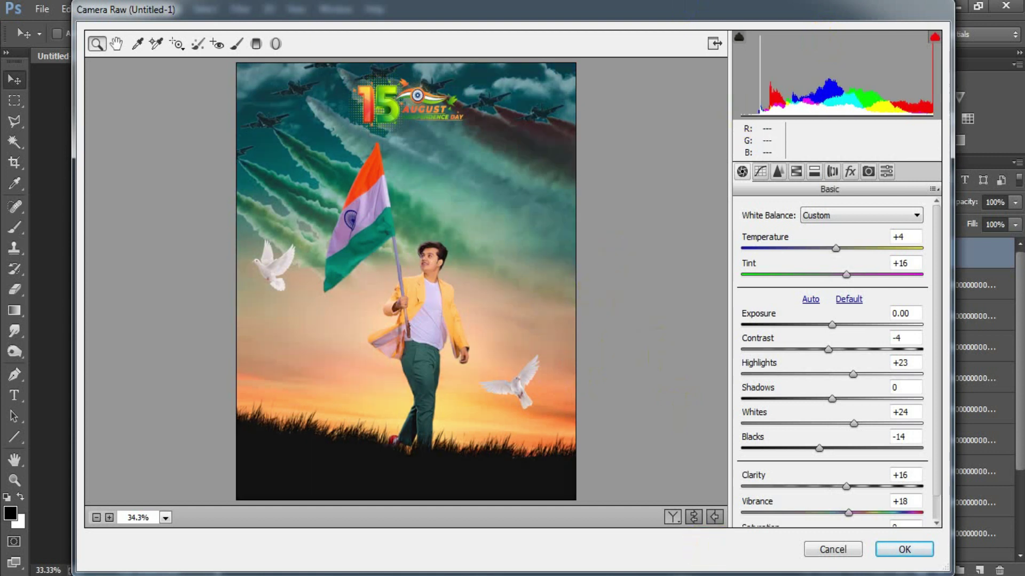
click(905, 550)
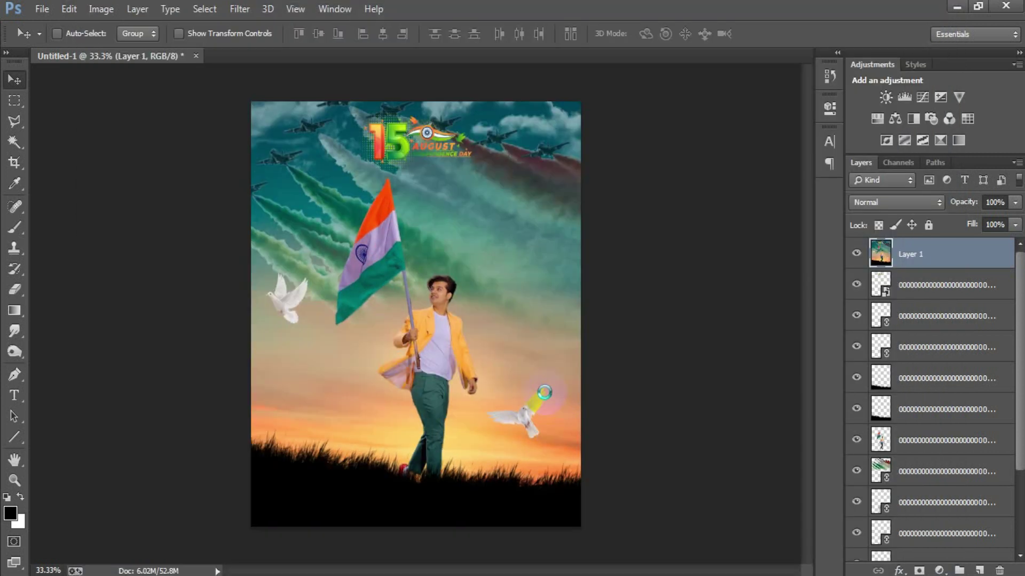
key(ctrl+plus)
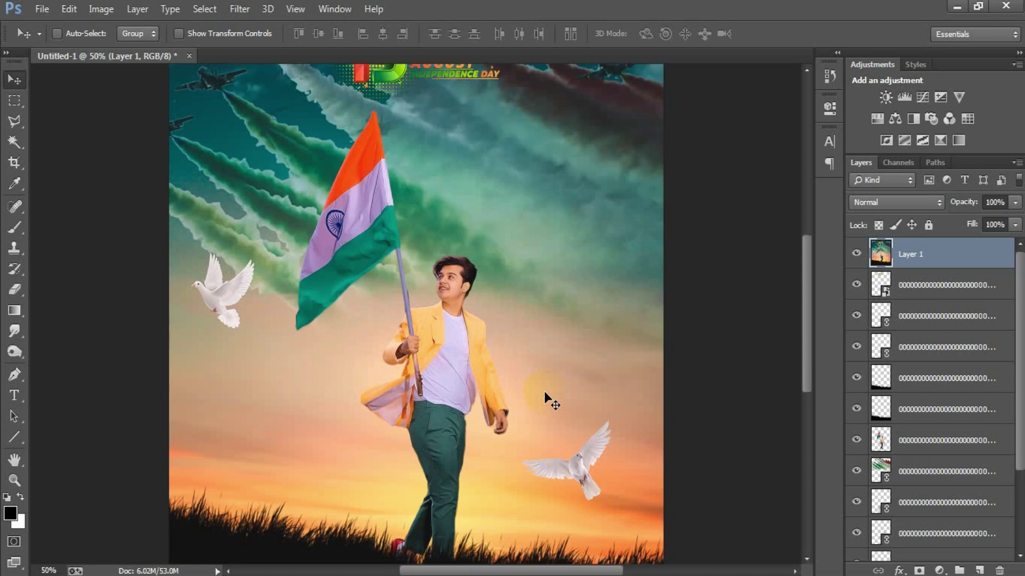
click(857, 255)
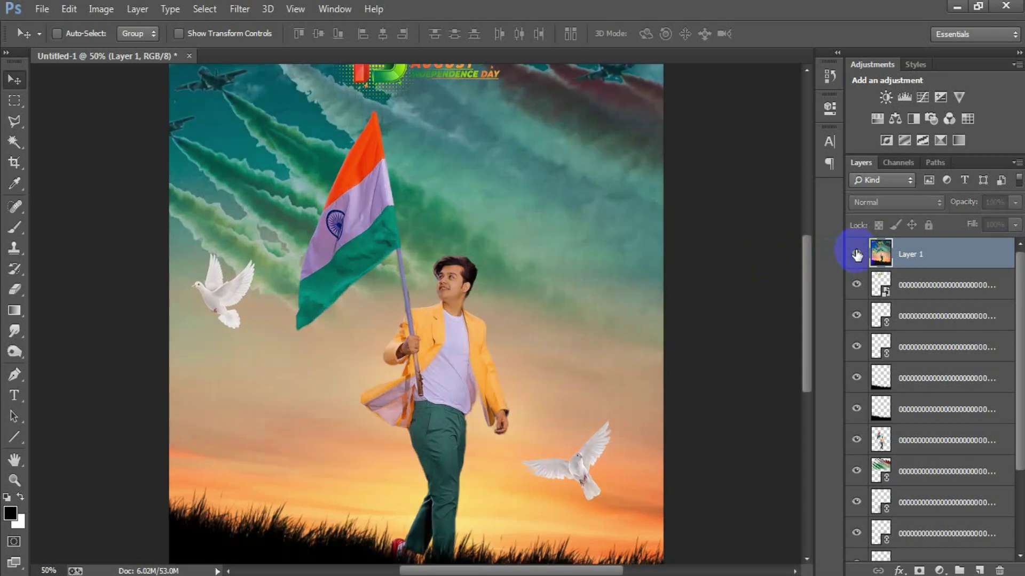
click(856, 256)
click(857, 255)
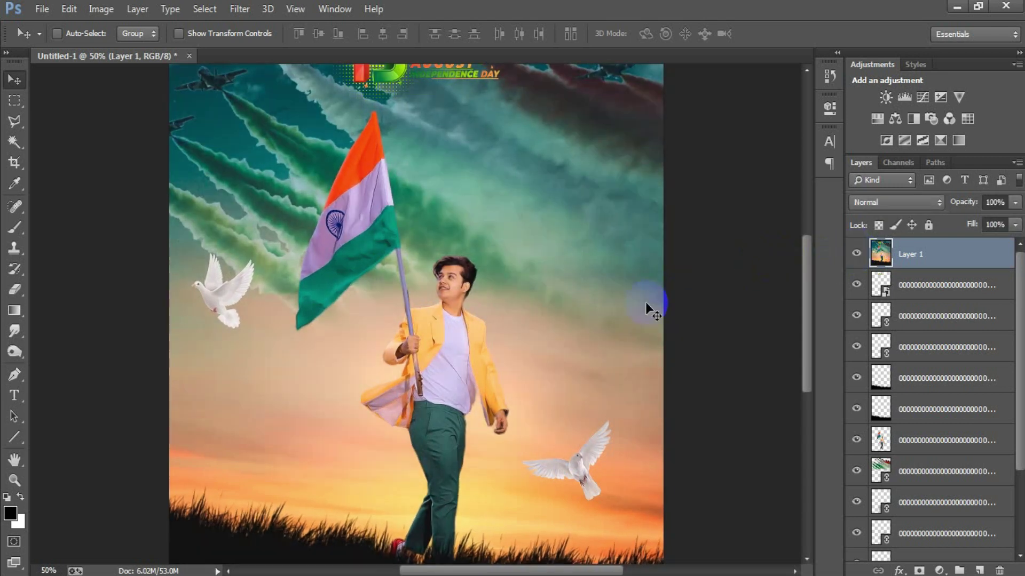
key(ctrl+minus)
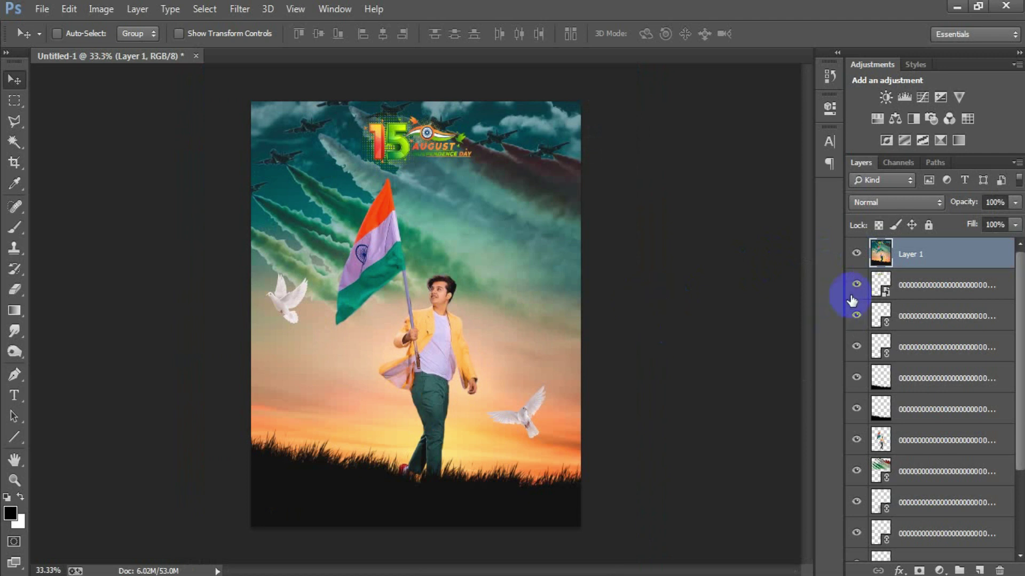
click(857, 255)
click(856, 255)
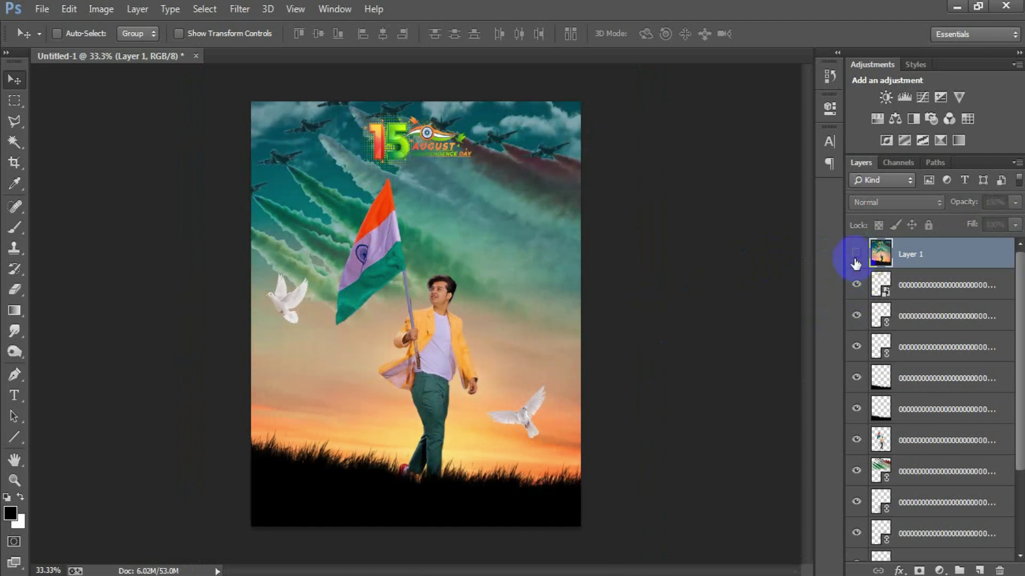